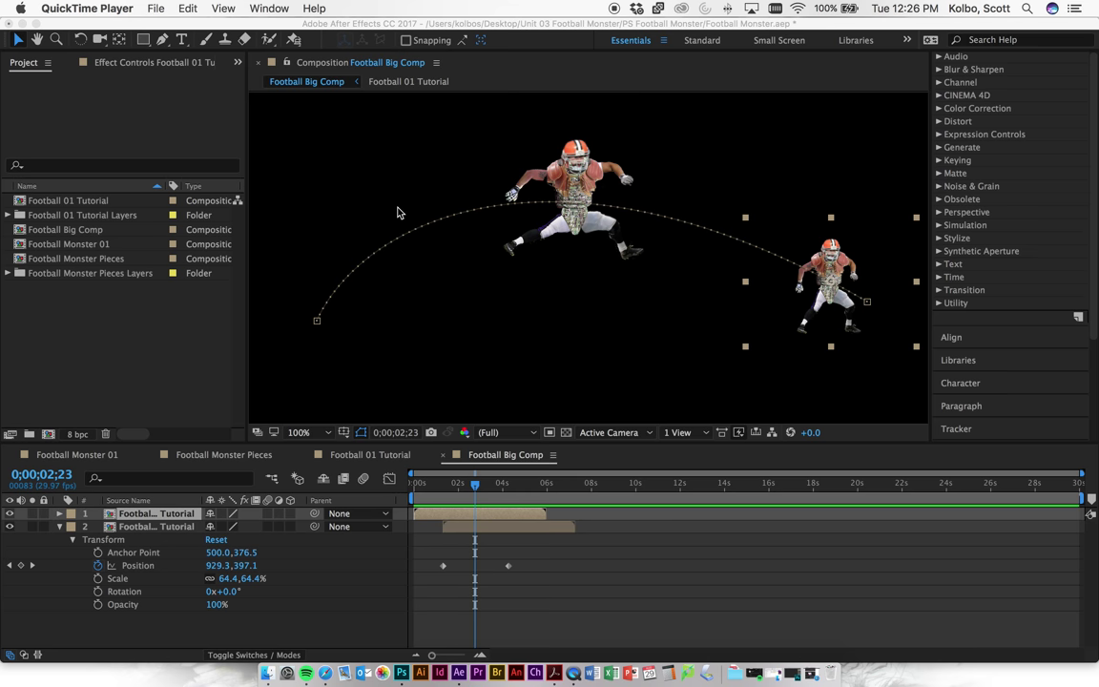
Open the nested Football 01 Tutorial composition from the first layer, and return to Football Big Comp.
left_click(197, 641)
left_click(160, 529)
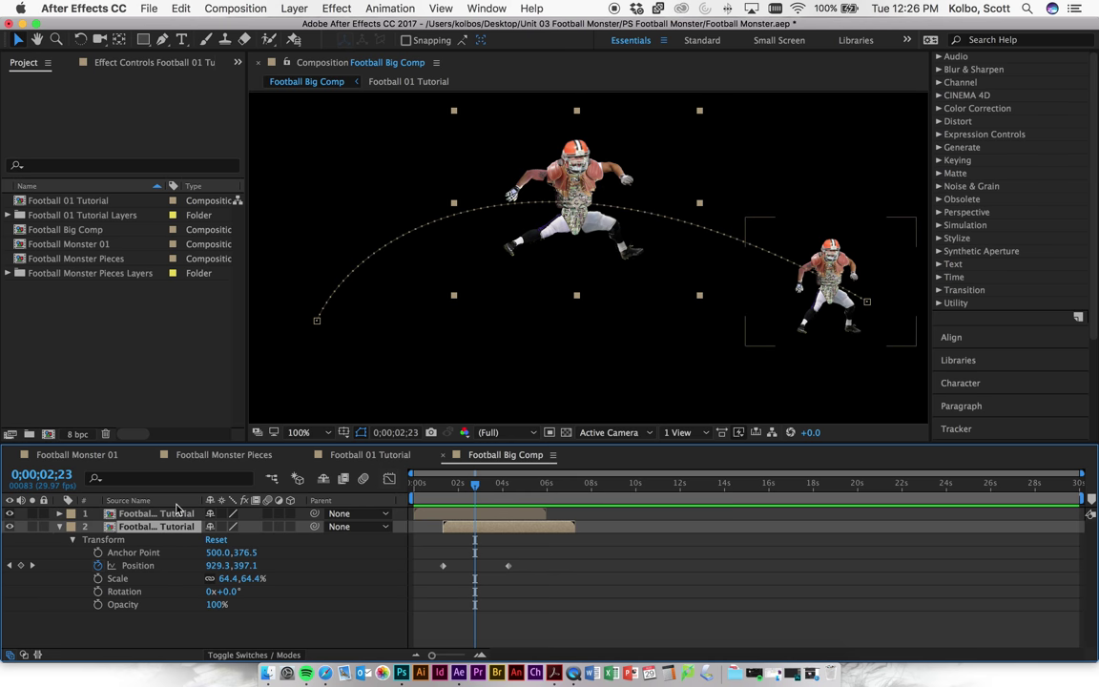
double_click(167, 514)
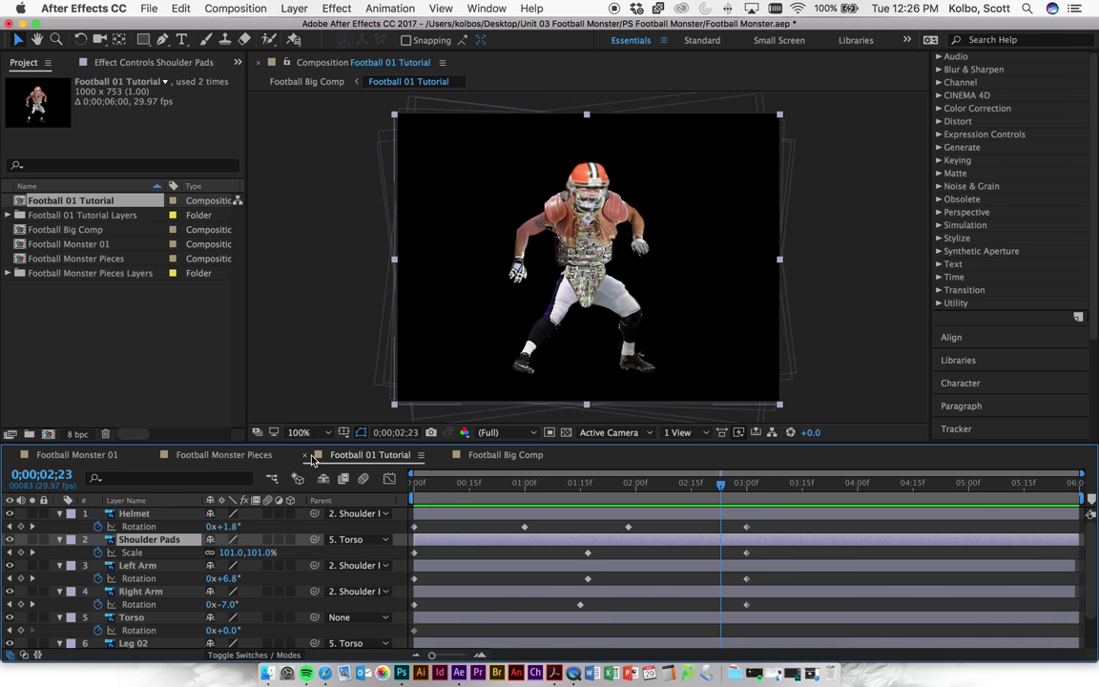
left_click(452, 456)
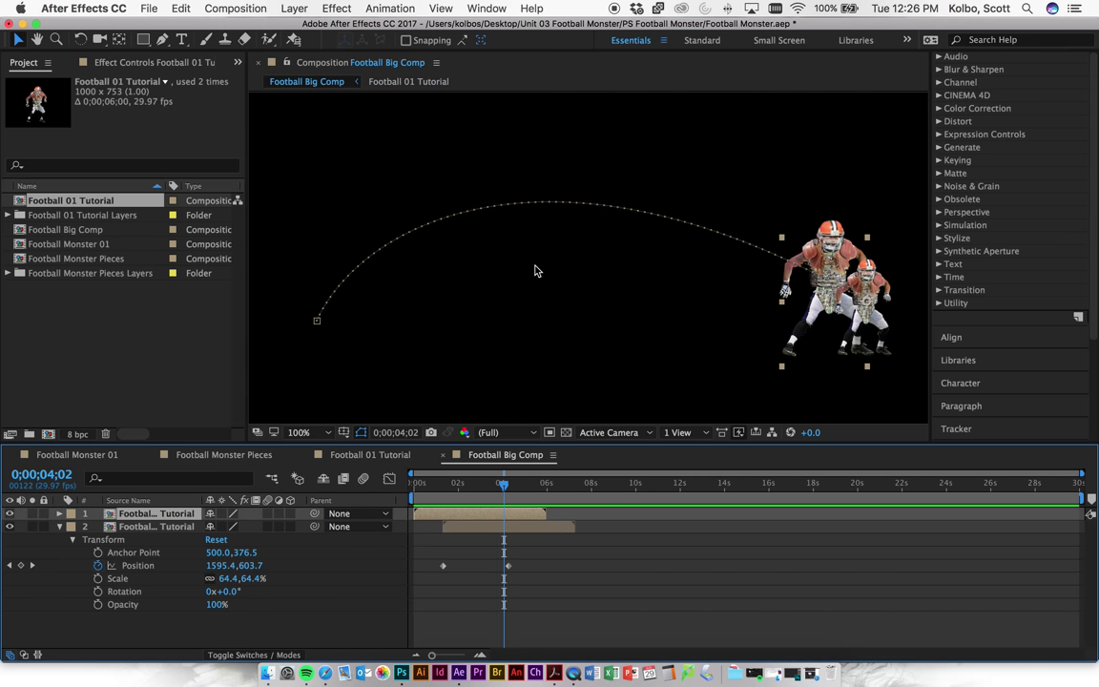
Move the current time to 0;00;02;26, select the second Football 01 Tutorial layer, and toggle its visibility off and back on.
left_click_drag(507, 499, 477, 492)
left_click(177, 530)
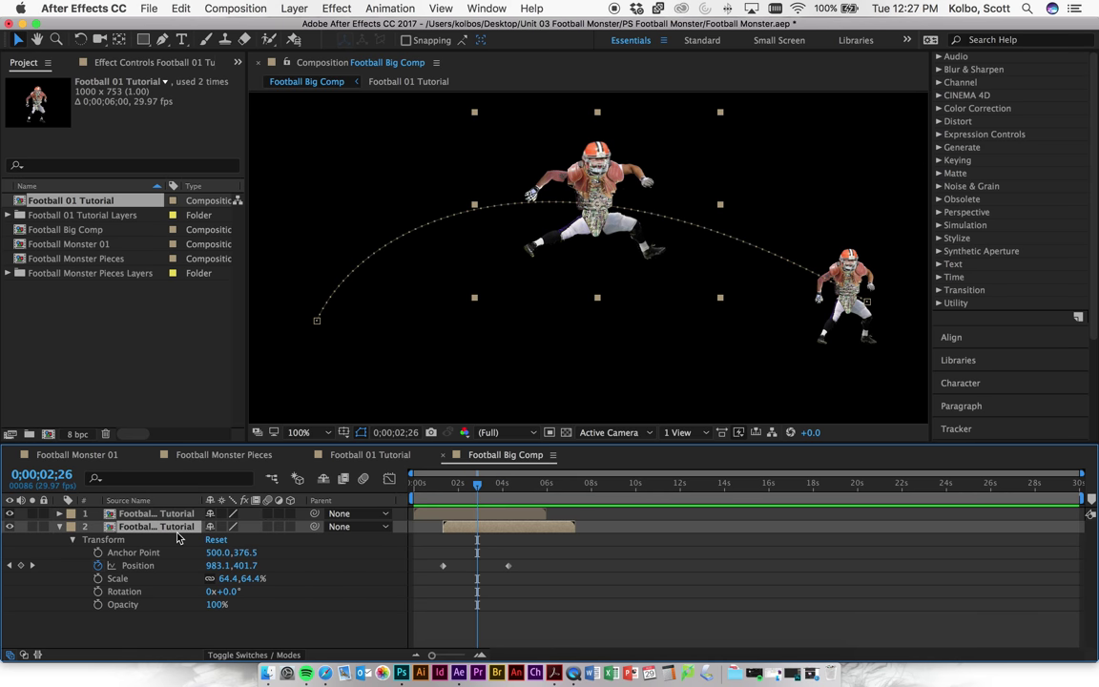
left_click(10, 527)
left_click(10, 527)
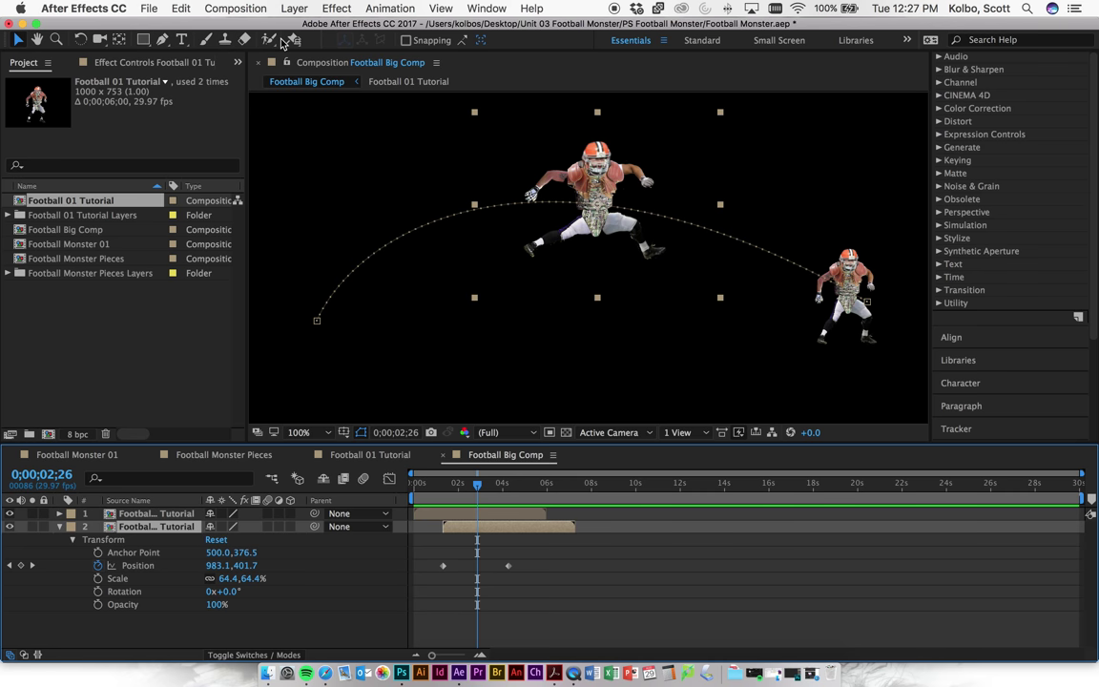
Draw a closed, irregular curved mask on the second layer with the Pen tool, in the empty area left of the large player.
left_click(162, 42)
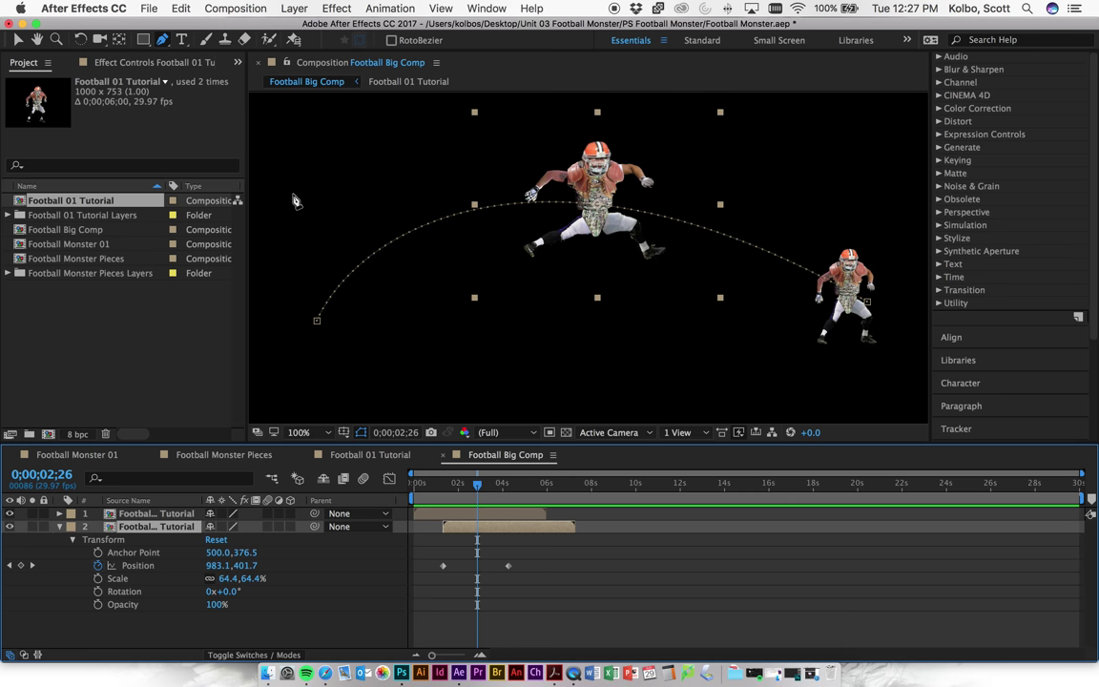
left_click(292, 192)
left_click(355, 128)
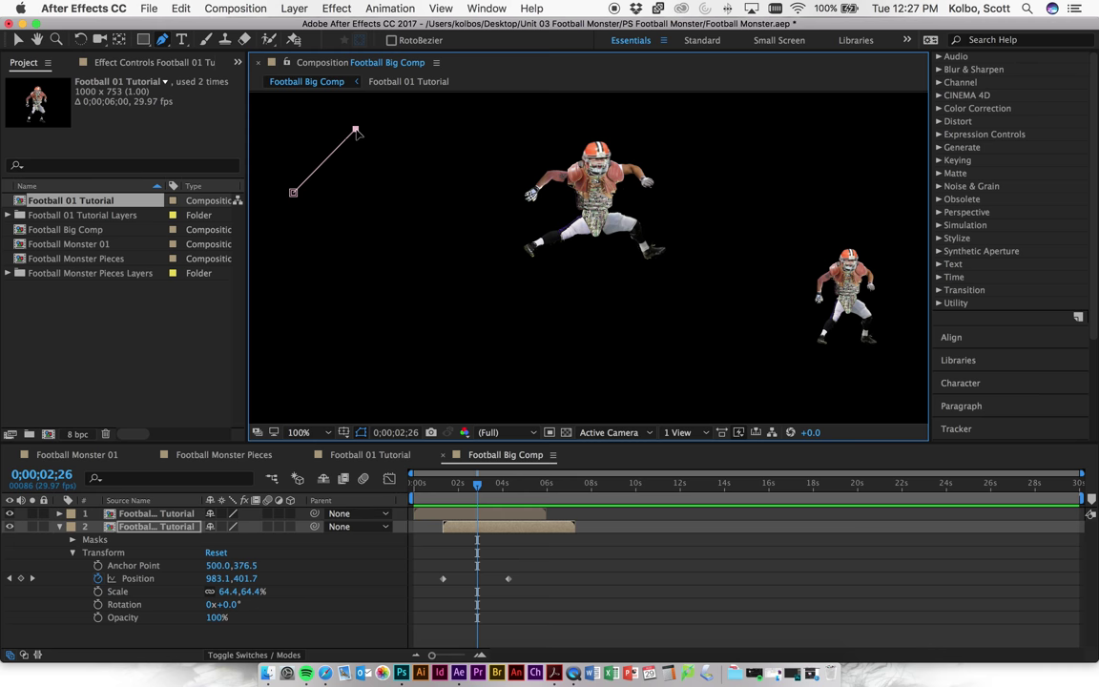
left_click_drag(436, 181, 403, 265)
left_click_drag(374, 180, 341, 171)
left_click_drag(338, 224, 295, 227)
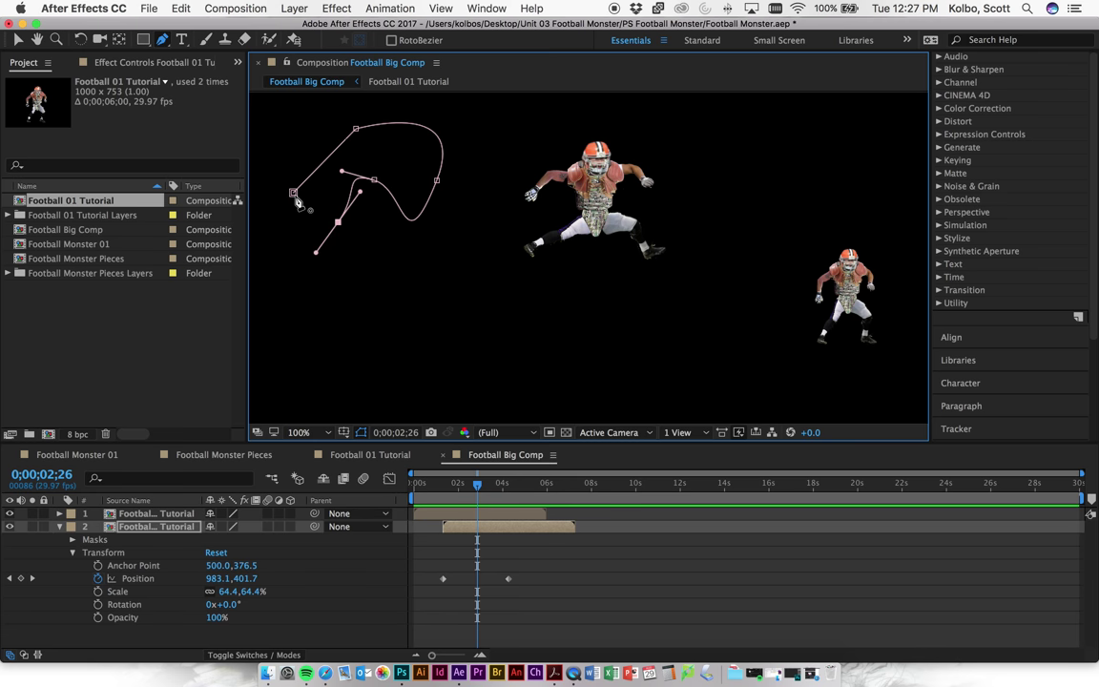
left_click(293, 193)
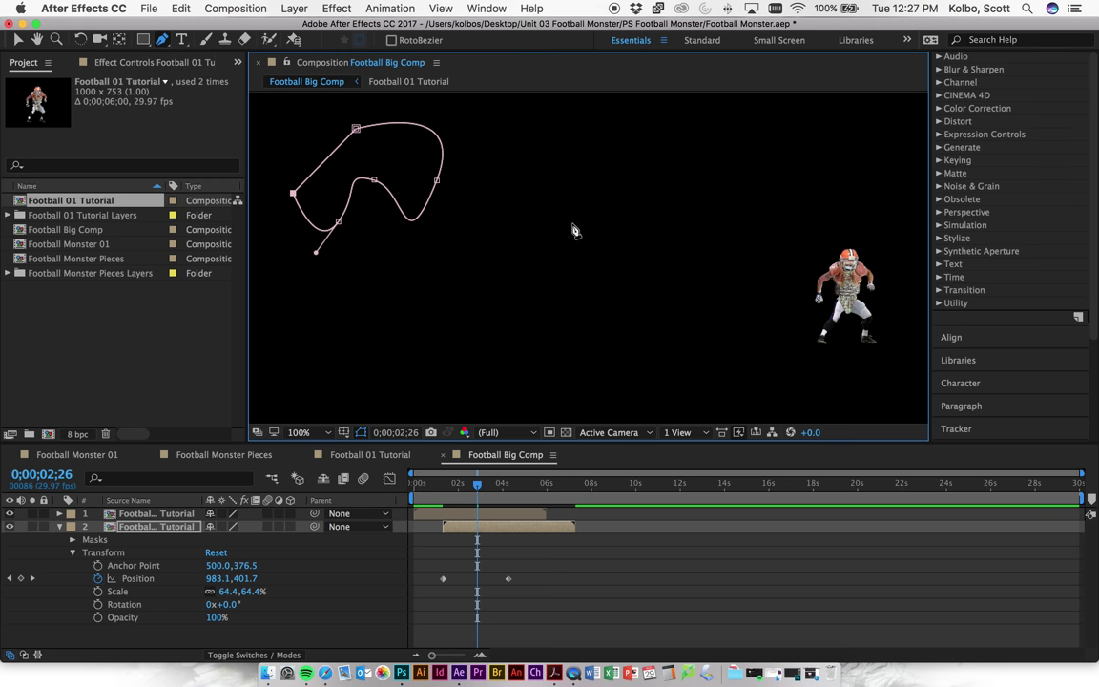
Reveal the second layer's masks and set Mask 1's mode to Subtract.
left_click(72, 540)
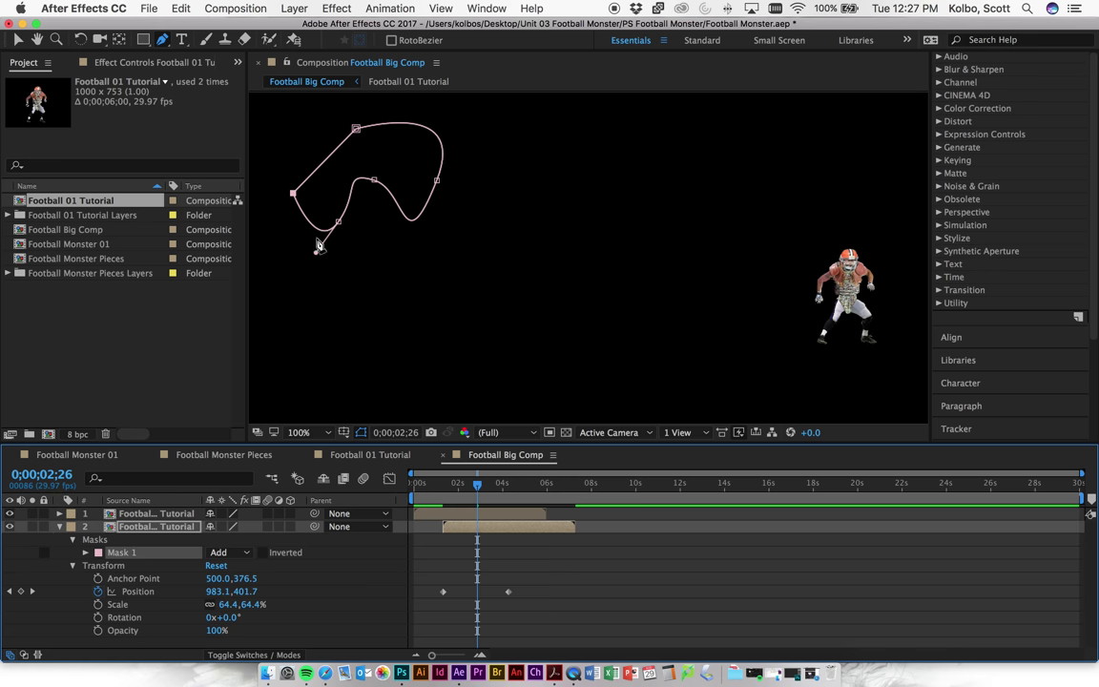
left_click(244, 553)
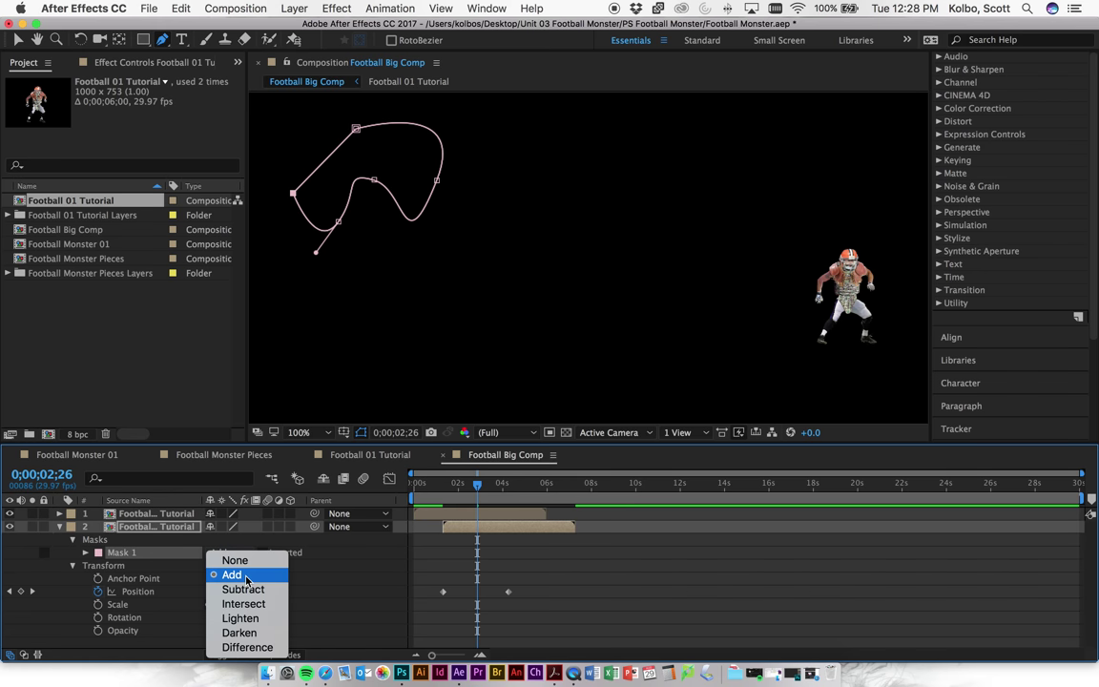
left_click(244, 589)
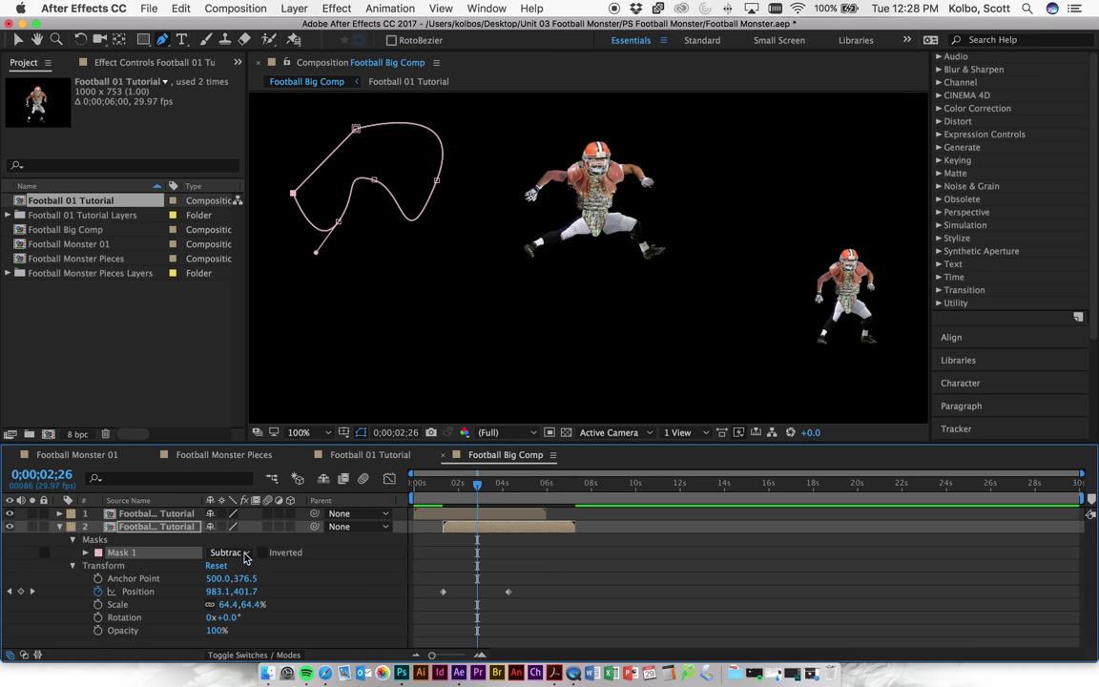
Delete Mask 1 from the second layer.
left_click(147, 566)
left_click(134, 553)
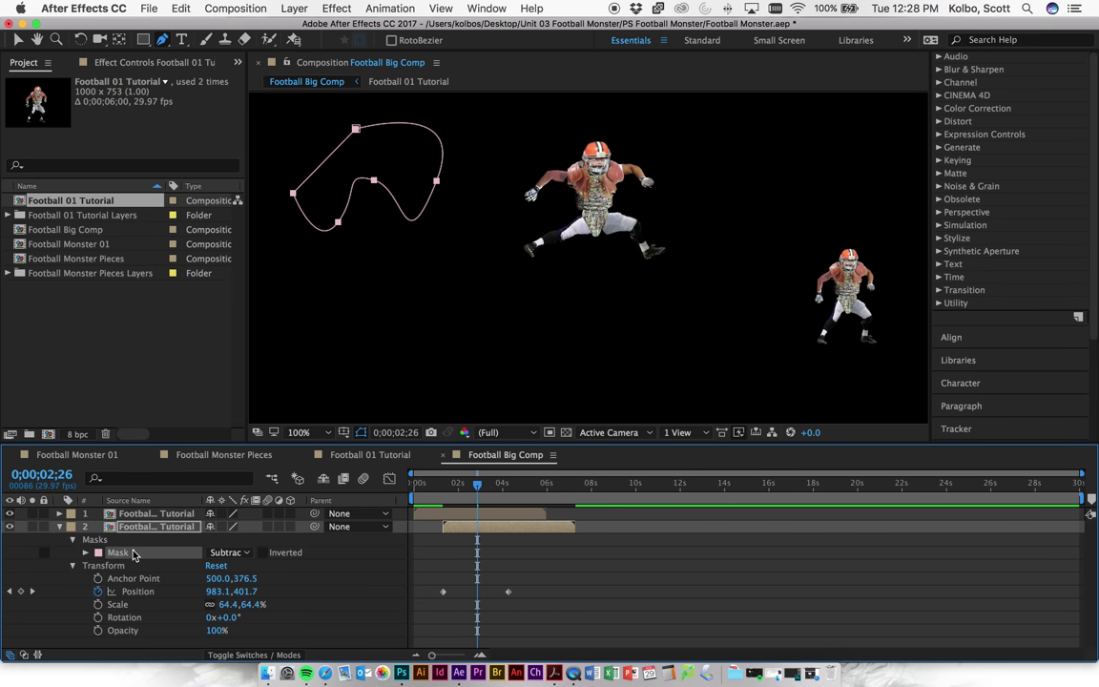
key("Delete")
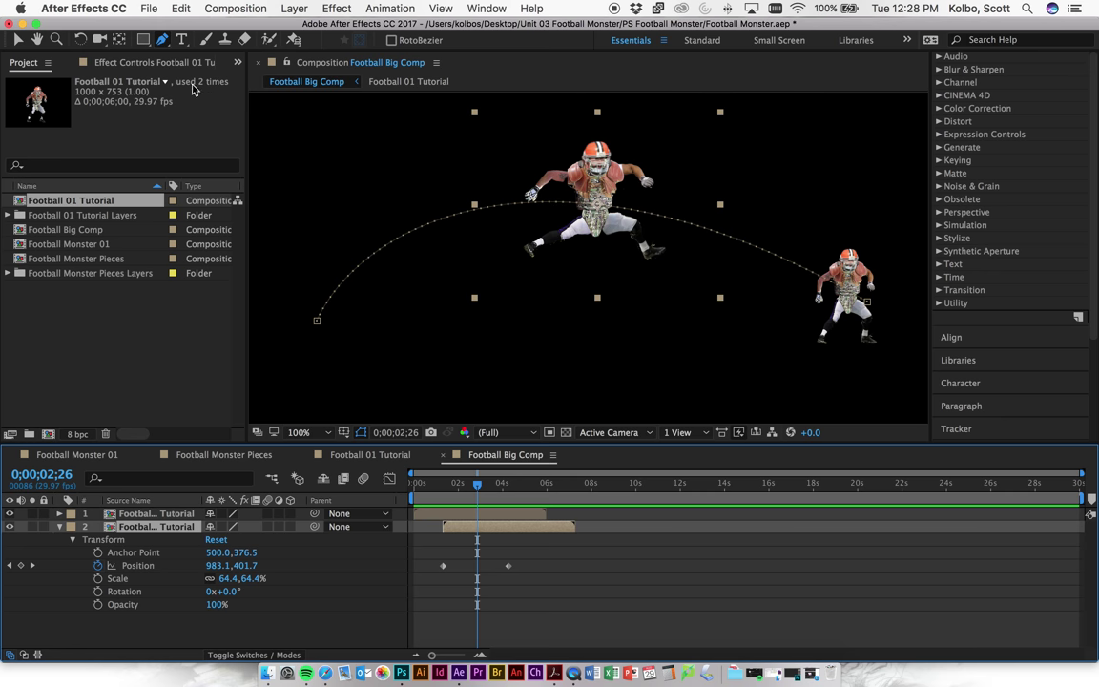
On the second layer, start a Pen mask at the helmet's top and trace down the right side of the helmet and shoulder pad.
left_click(133, 515)
left_click(135, 526)
key("period")
key("period")
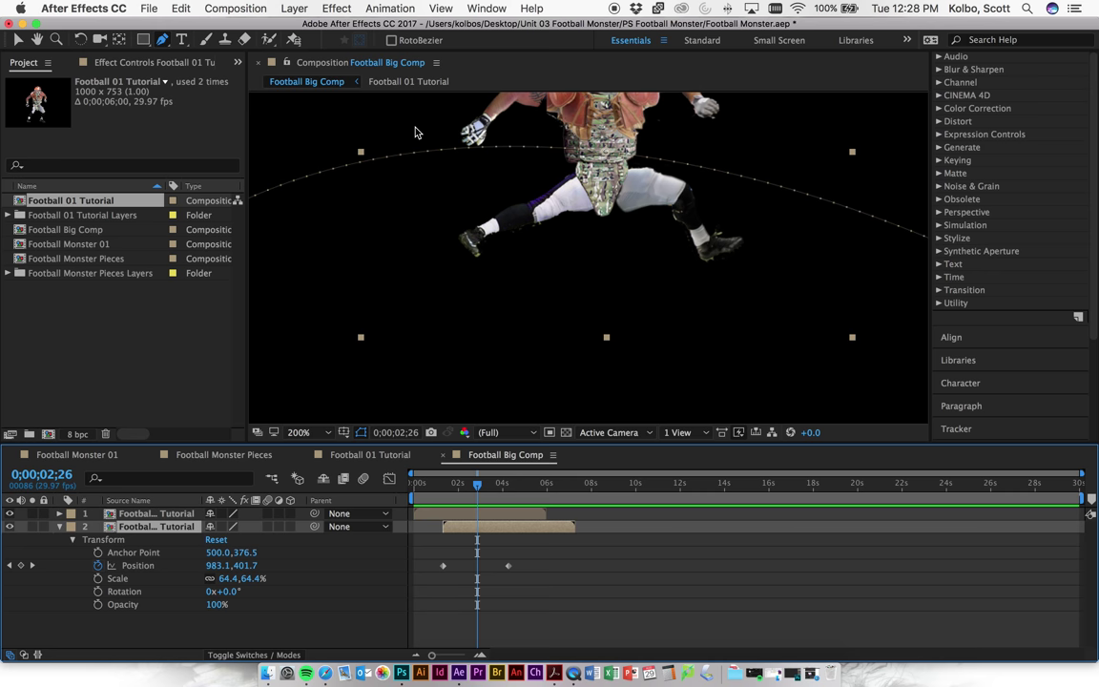
key("h")
left_click_drag(573, 231, 534, 354)
left_click_drag(563, 153, 570, 286)
left_click_drag(560, 213, 589, 298)
key("g")
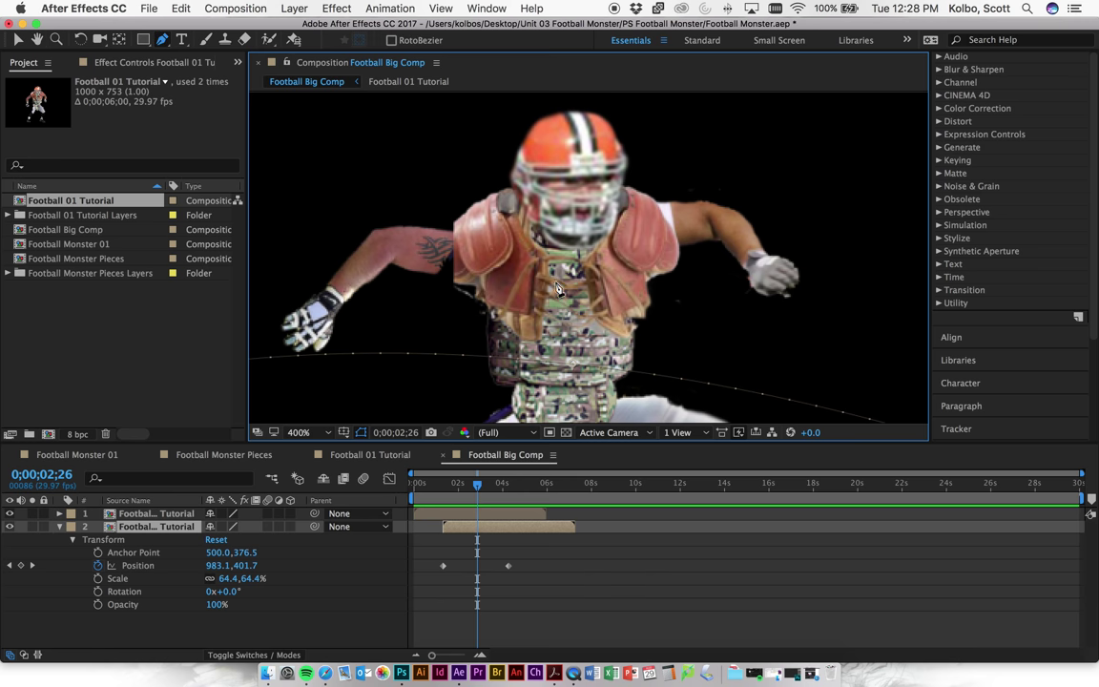
left_click(162, 40)
left_click(177, 40)
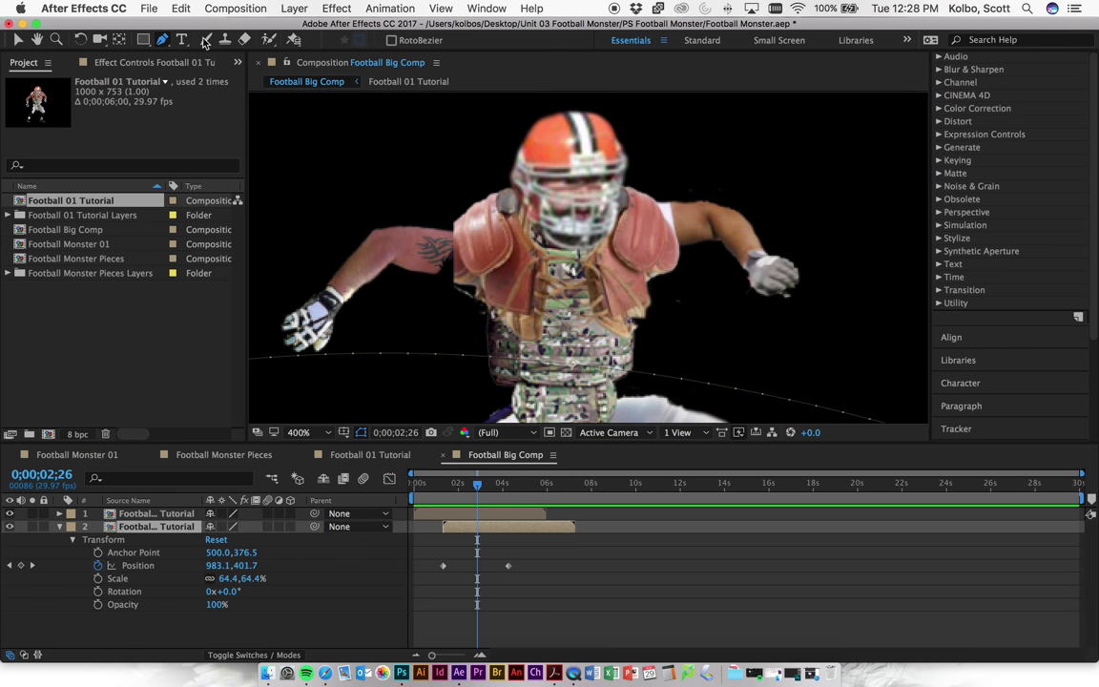
left_click(576, 113)
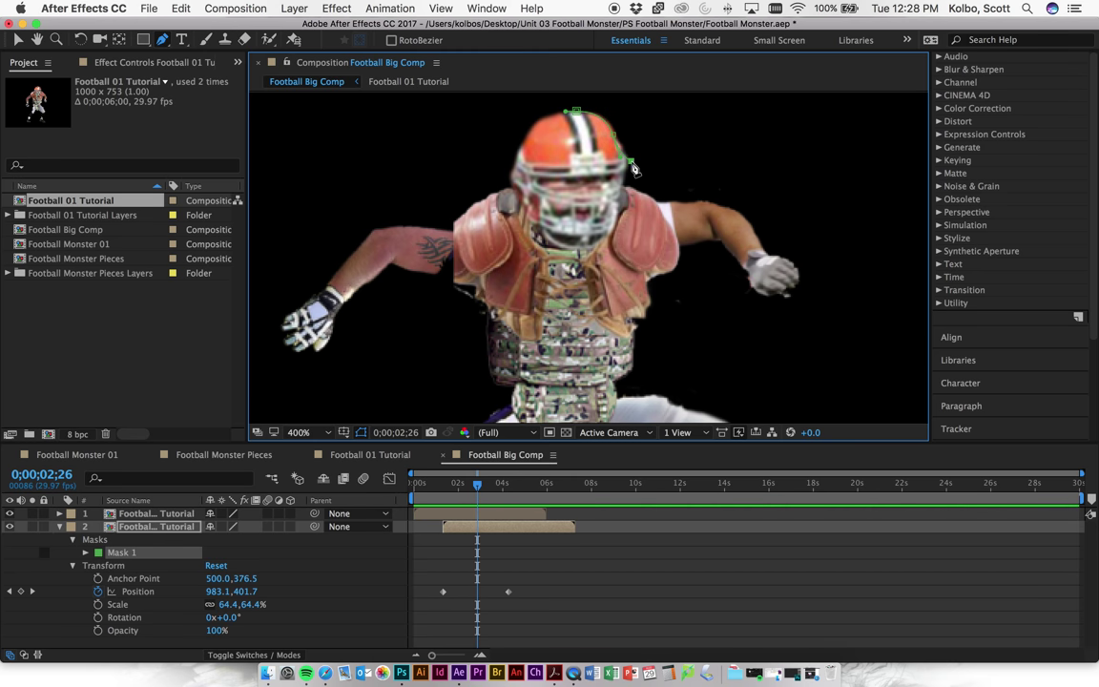
left_click(630, 160)
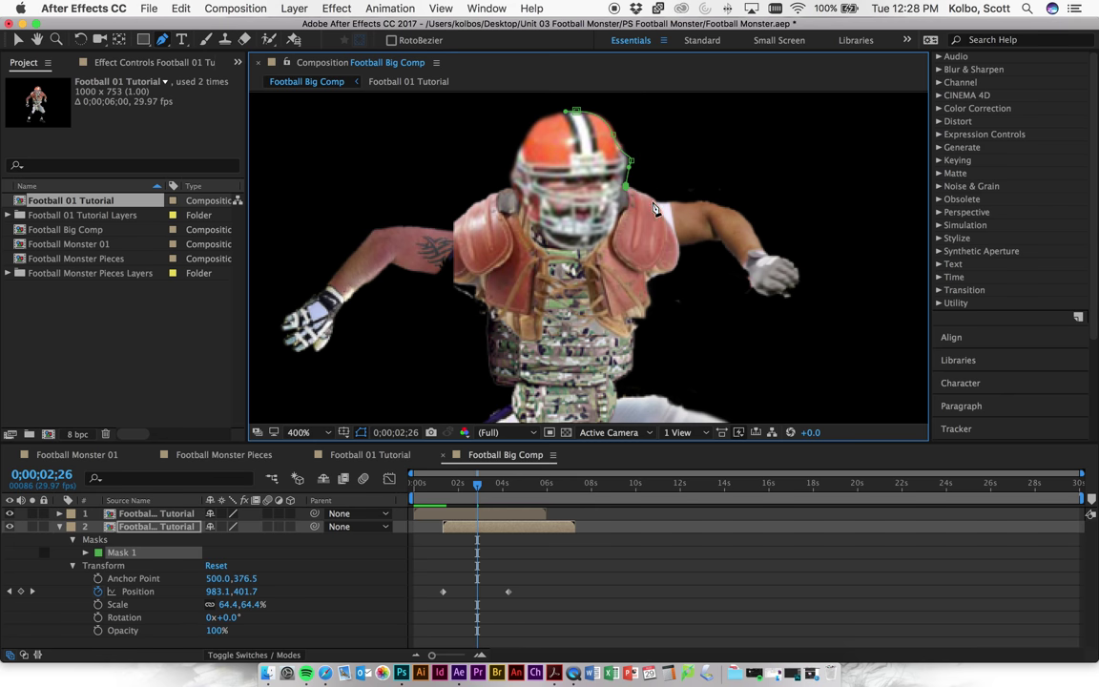
left_click(654, 195)
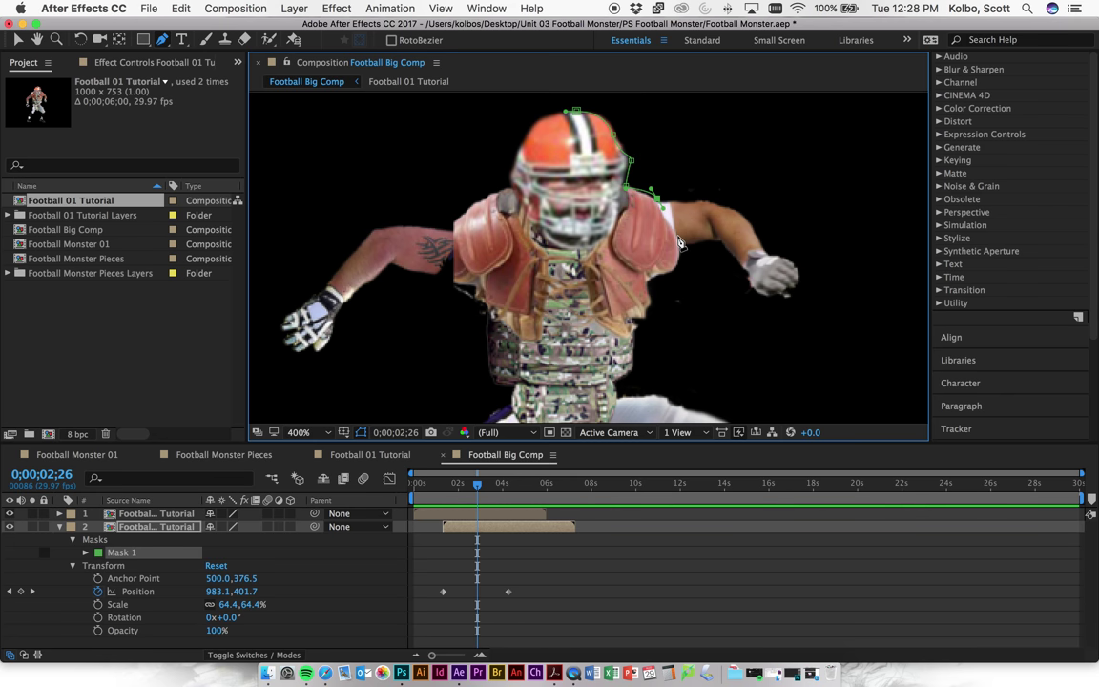
left_click(676, 273)
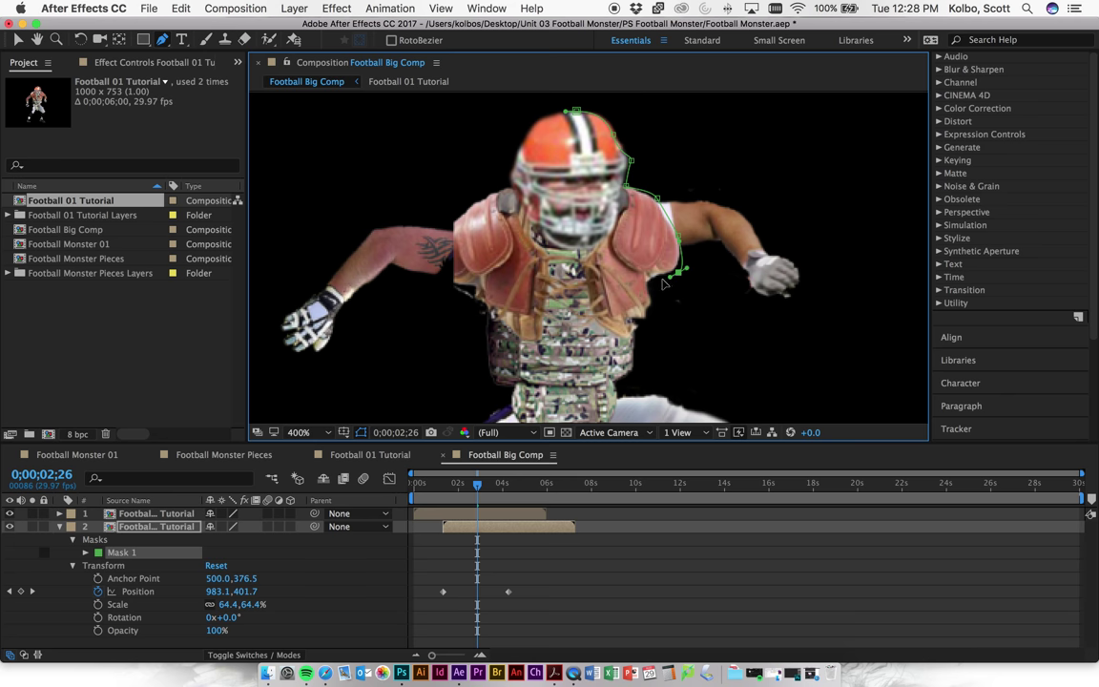
Continue the mask across the lower chest and up around the left shoulder pad and helmet, closing it at its starting point.
left_click(650, 280)
left_click(654, 305)
left_click_drag(646, 318, 594, 328)
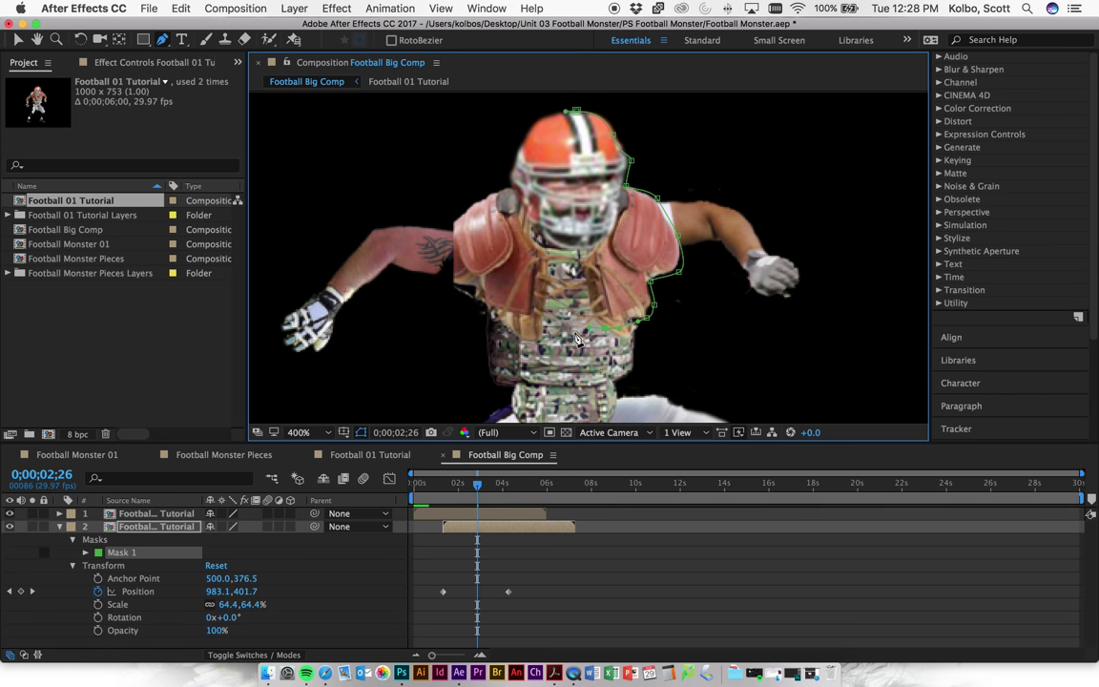
left_click(506, 335)
left_click_drag(480, 291, 508, 179)
left_click(505, 185)
left_click_drag(519, 131, 533, 119)
left_click(576, 114)
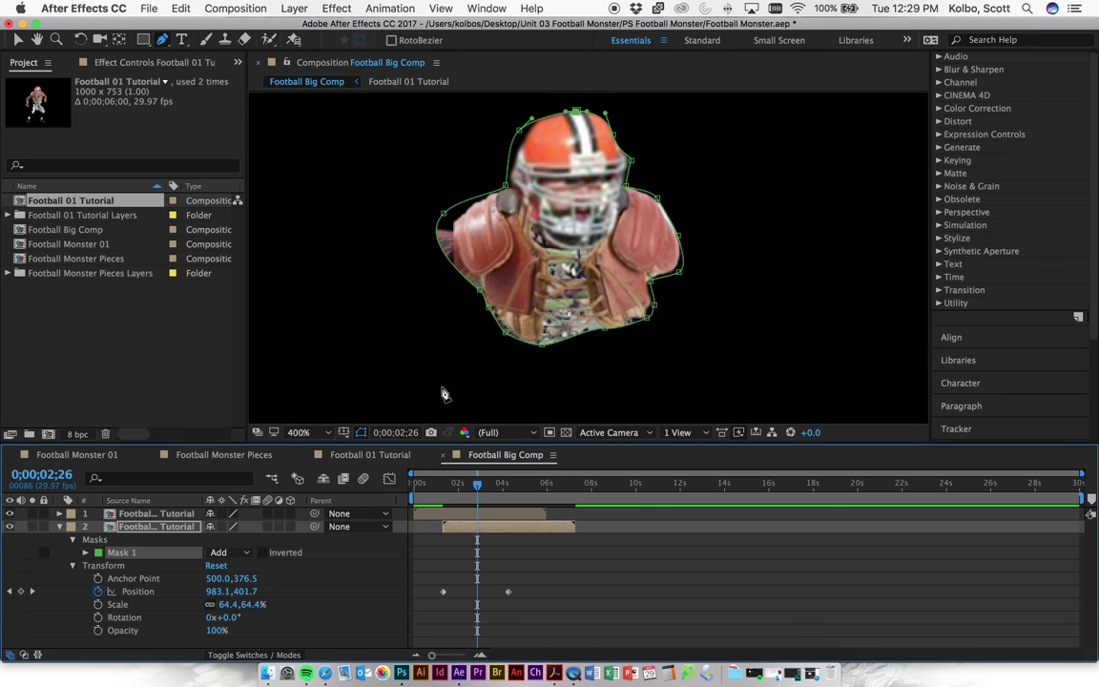
Move the current time to 0;00;02;07 and examine the masked upper body close up.
key("comma")
scroll(442, 394, "down", 4)
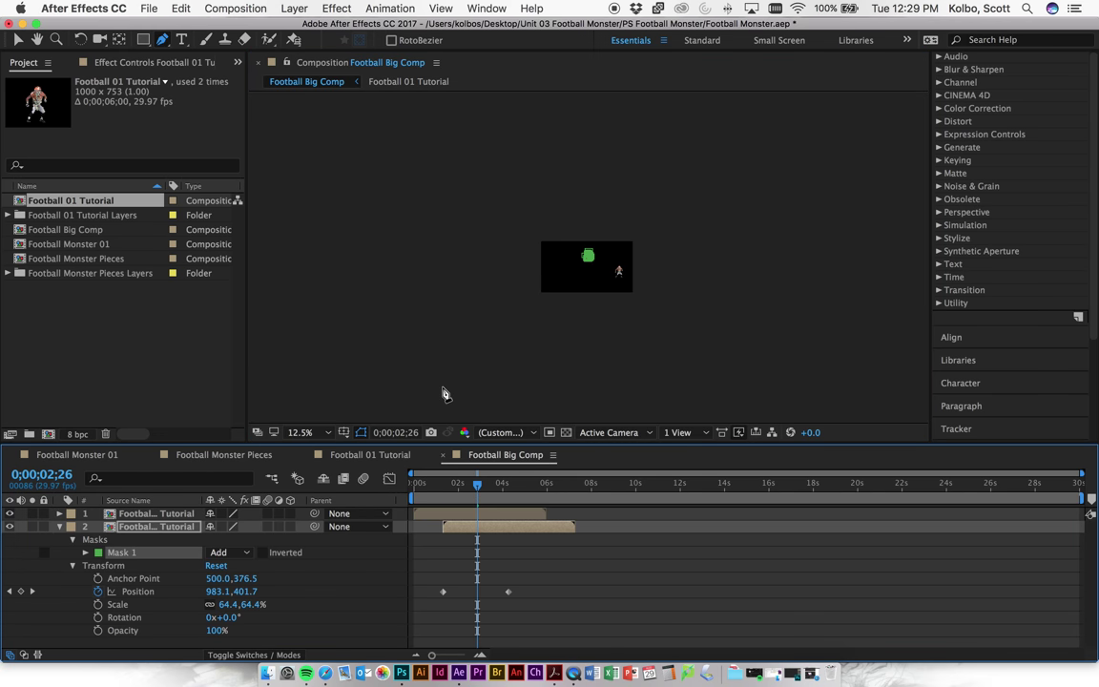
scroll(442, 394, "up", 2)
mouse_move(466, 491)
left_mouse_down()
mouse_move(434, 485)
mouse_move(463, 485)
left_mouse_up()
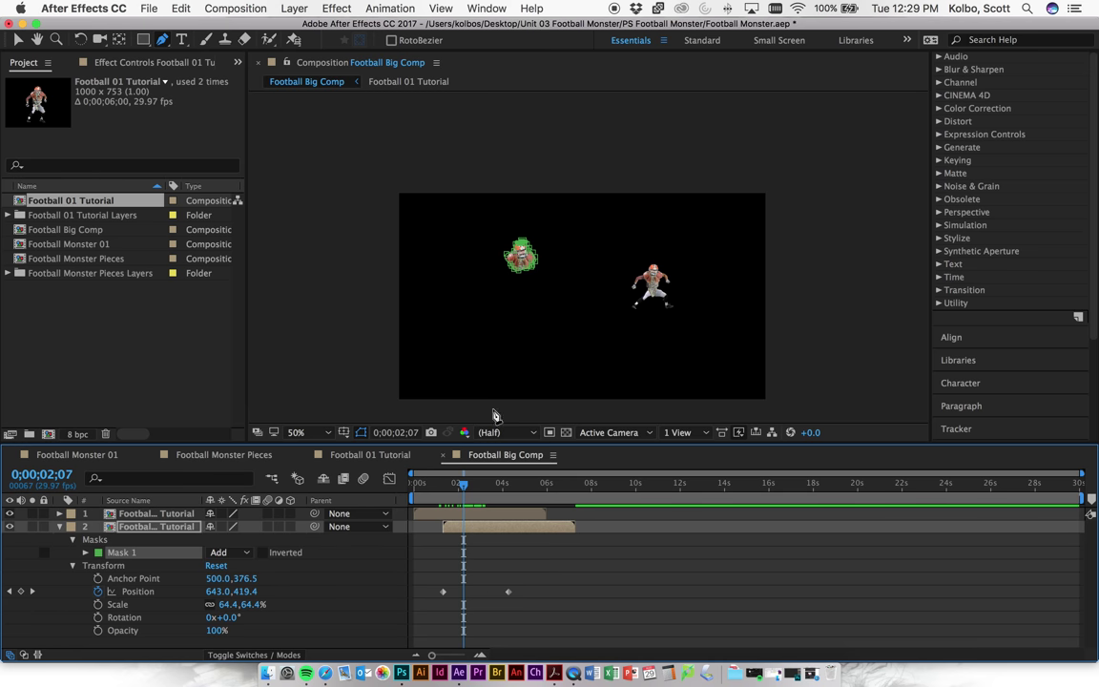
key("period")
key("period")
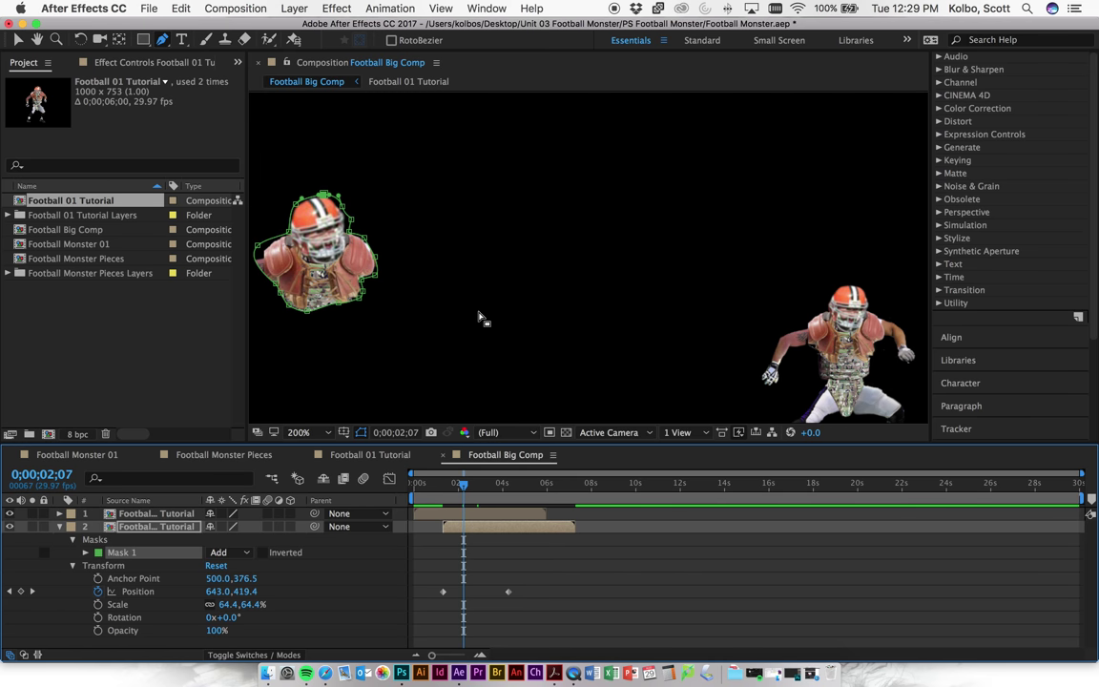
key("period")
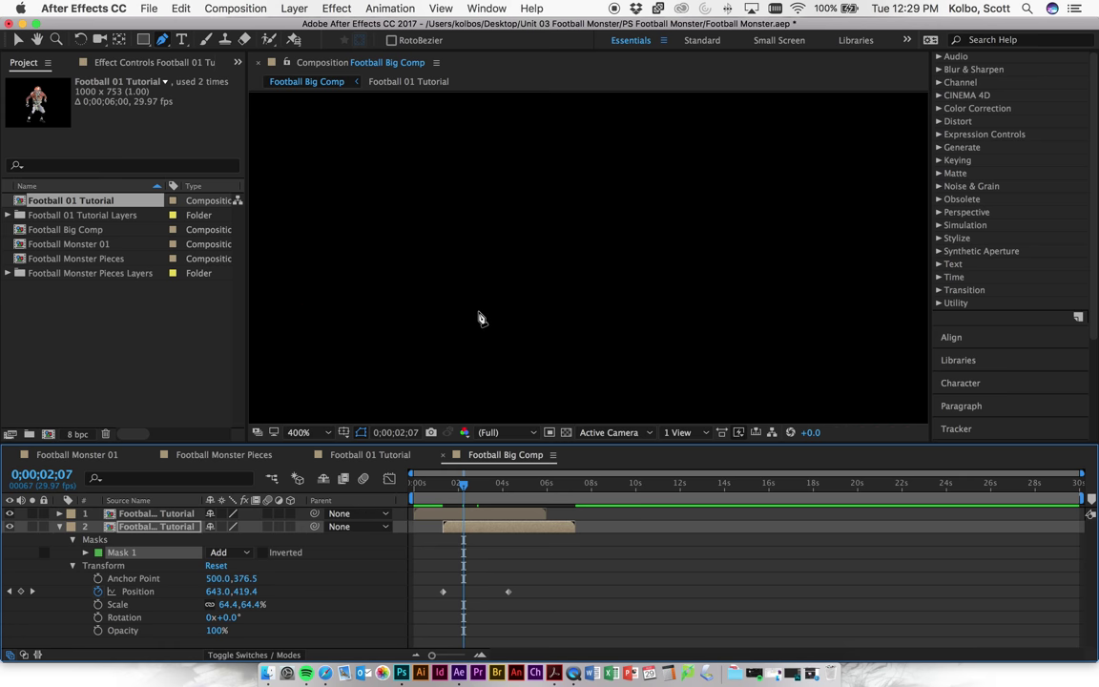
key("h")
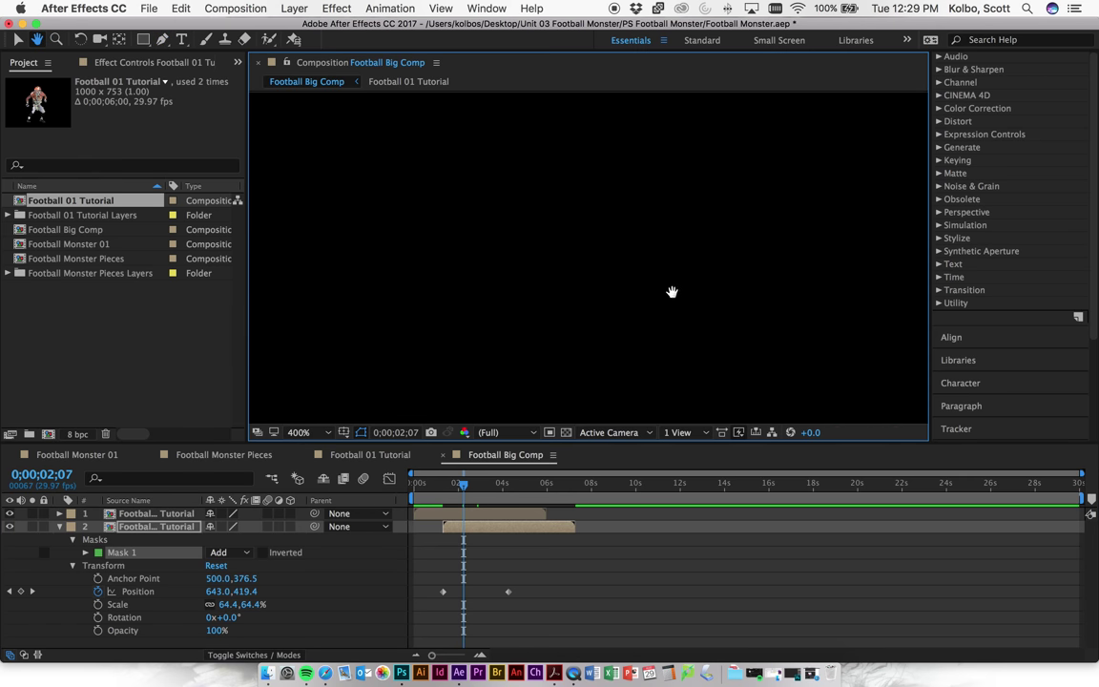
left_click_drag(672, 292, 738, 312)
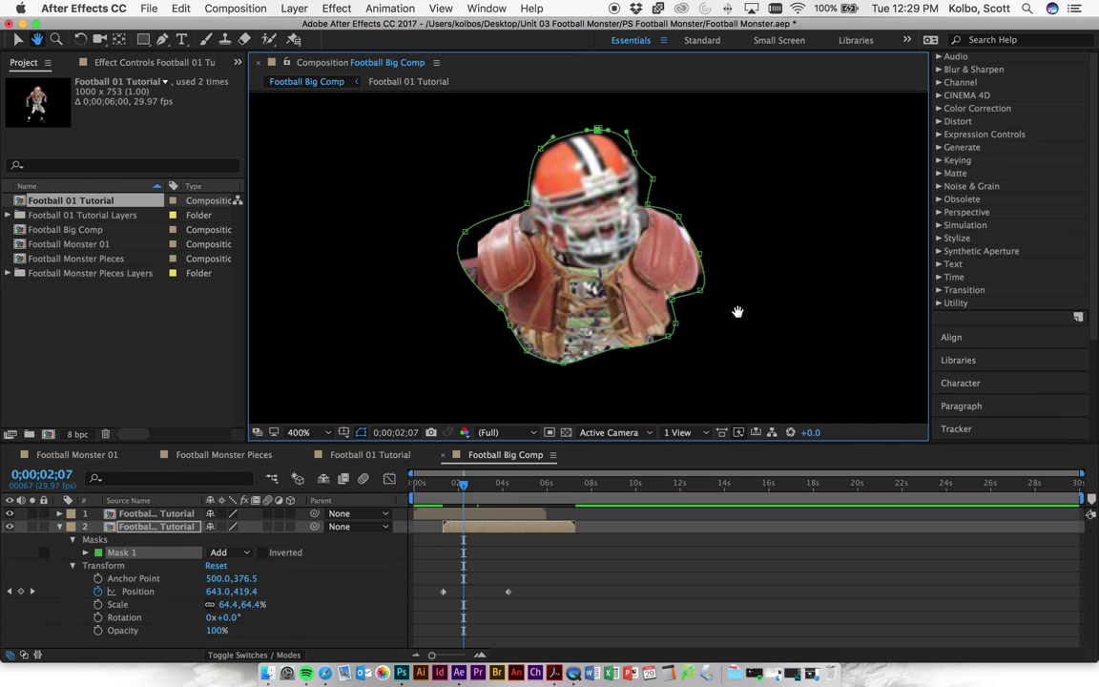
key("g")
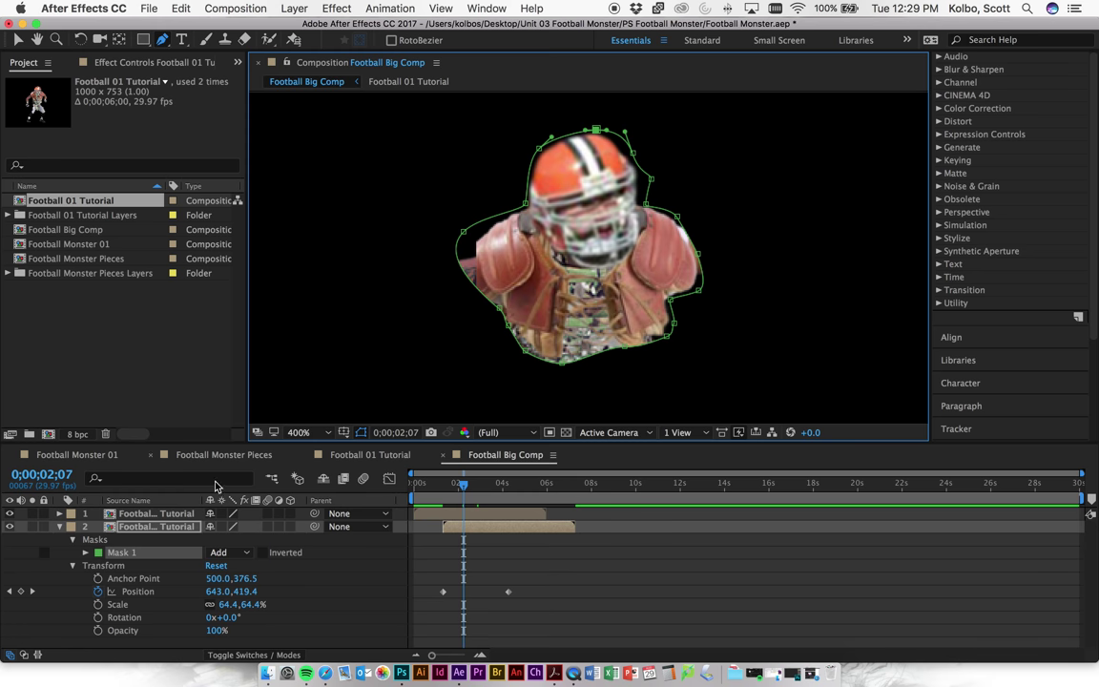
Try Mask 1 expansions of 35 and -20 pixels, and set its feather to 26 pixels and its expansion to -8 pixels.
left_click(86, 553)
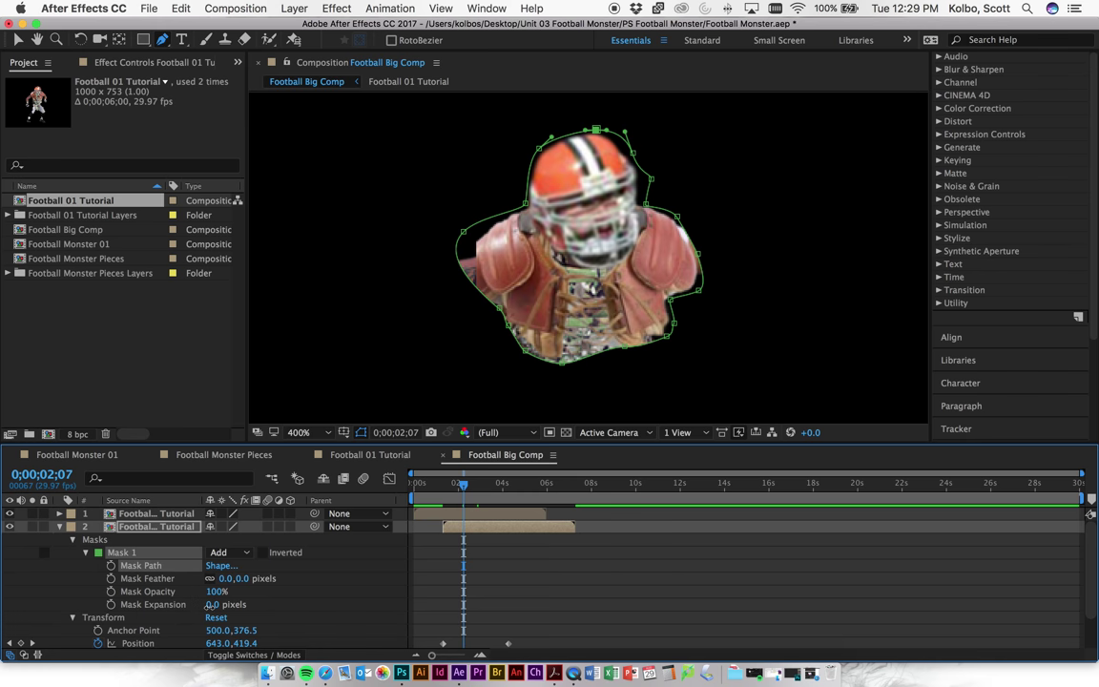
left_click_drag(207, 605, 218, 604)
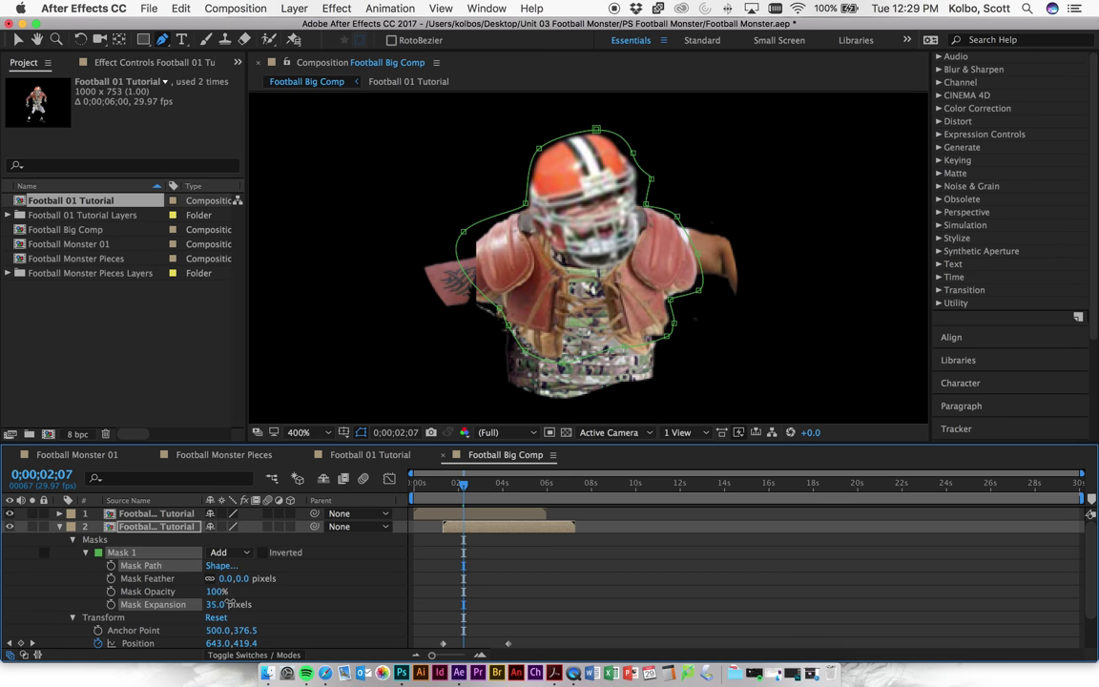
left_click_drag(227, 599, 196, 609)
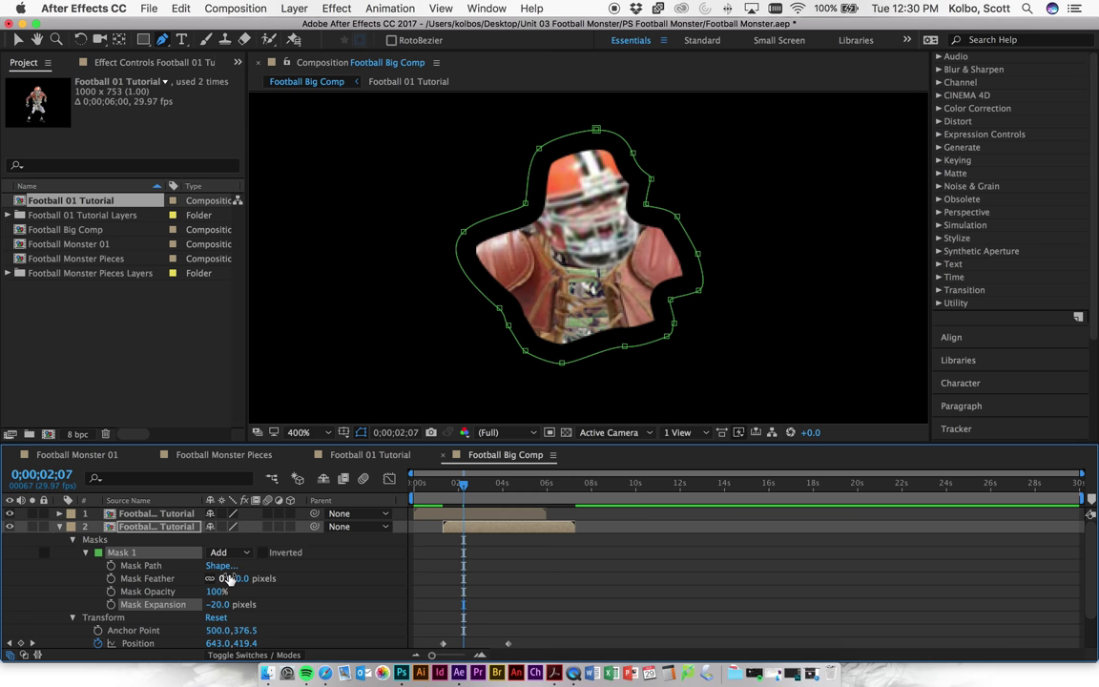
left_click_drag(227, 578, 244, 577)
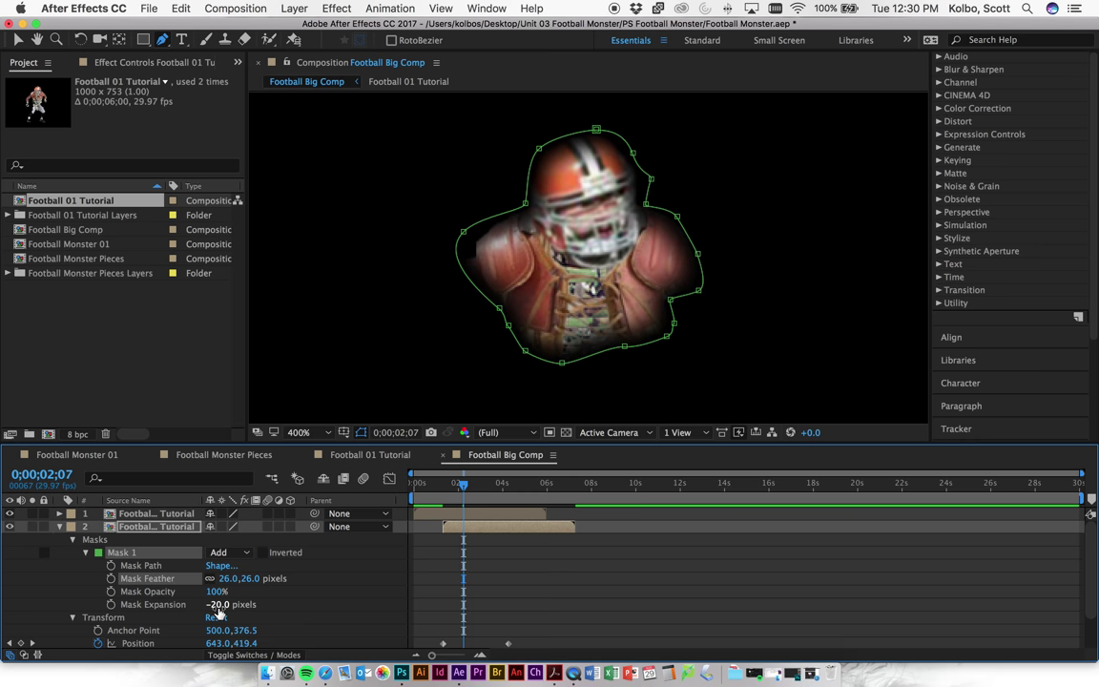
left_click_drag(214, 603, 220, 604)
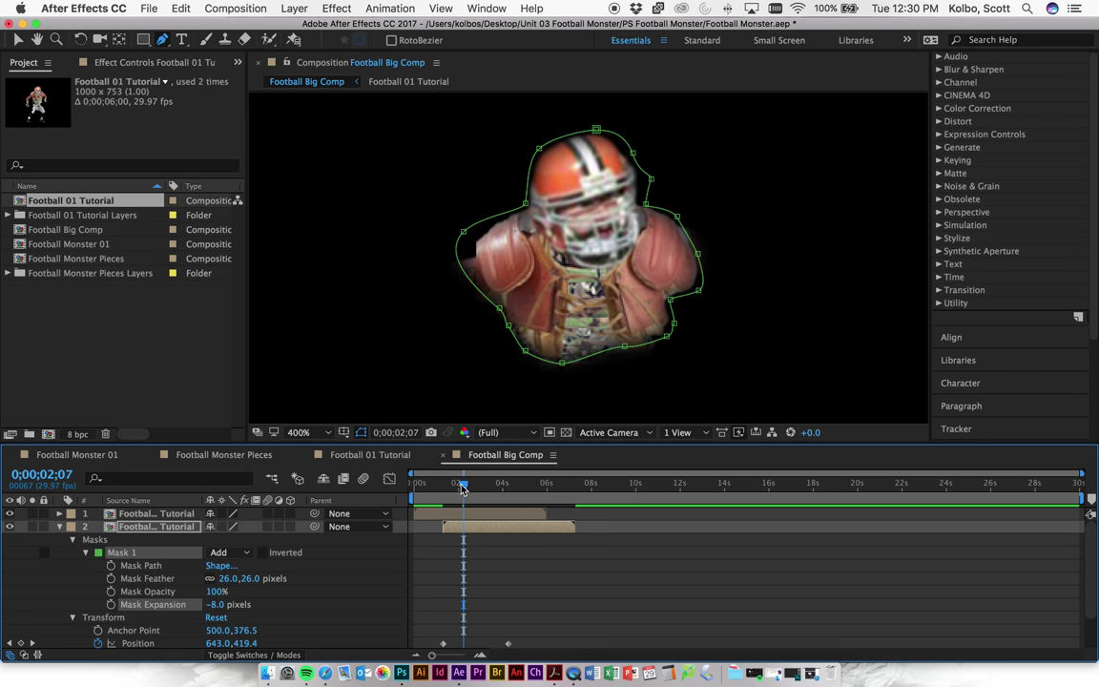
Try animating Mask 1's expansion with a keyframe at 0;00;02;04 and a tighter expansion at 0;00;02;08, and play it back.
mouse_move(462, 488)
left_mouse_down()
mouse_move(405, 483)
mouse_move(459, 484)
left_mouse_up()
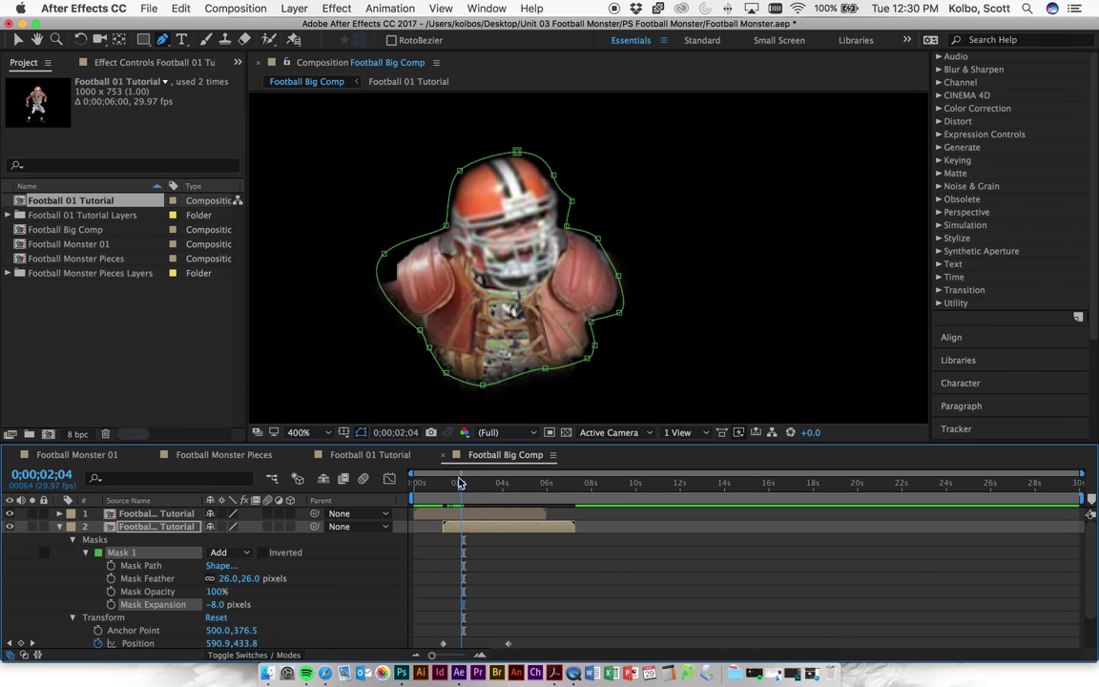
left_click(111, 604)
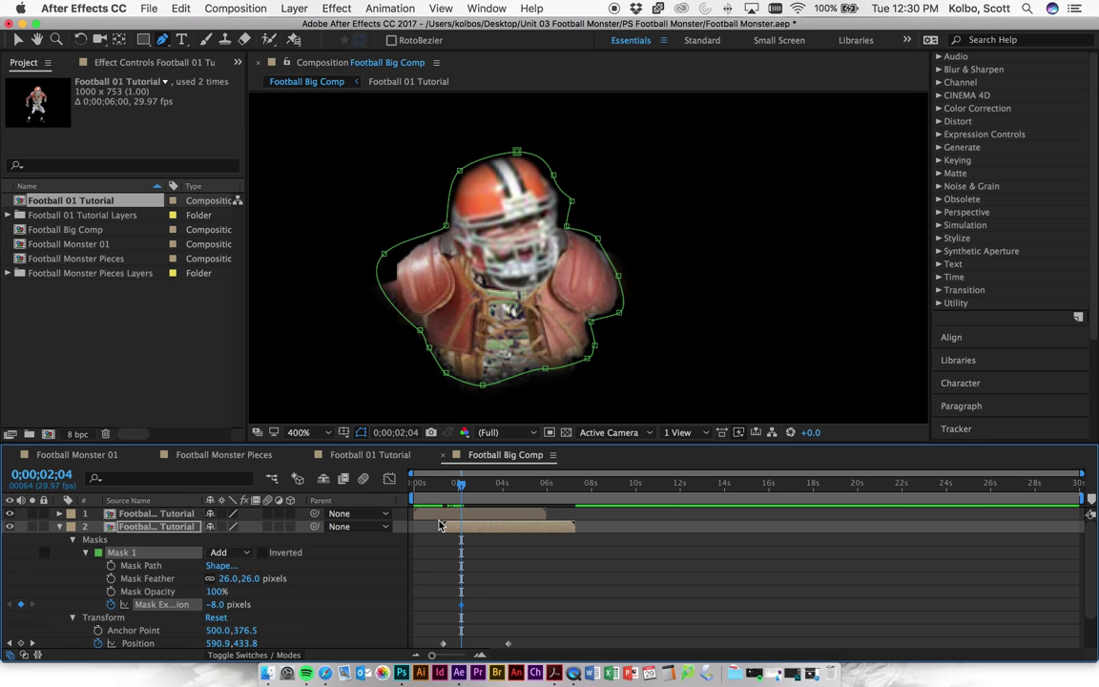
left_click_drag(461, 487, 465, 485)
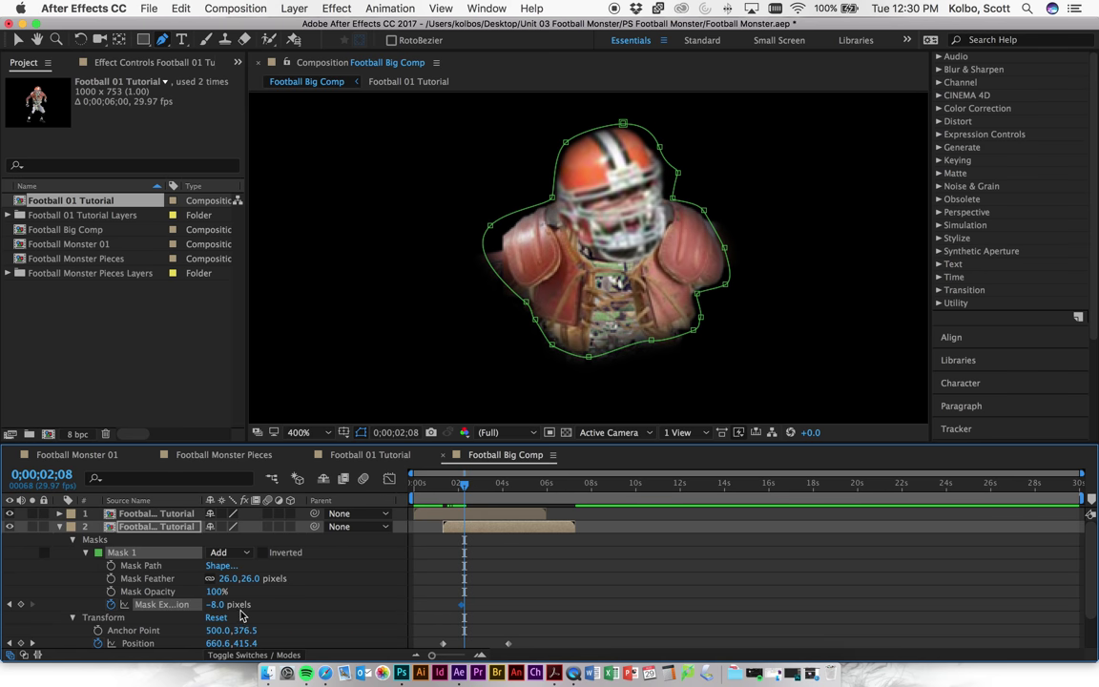
left_click_drag(217, 604, 187, 604)
mouse_move(462, 487)
left_mouse_down()
mouse_move(413, 488)
mouse_move(458, 489)
left_mouse_up()
key("space")
key("space")
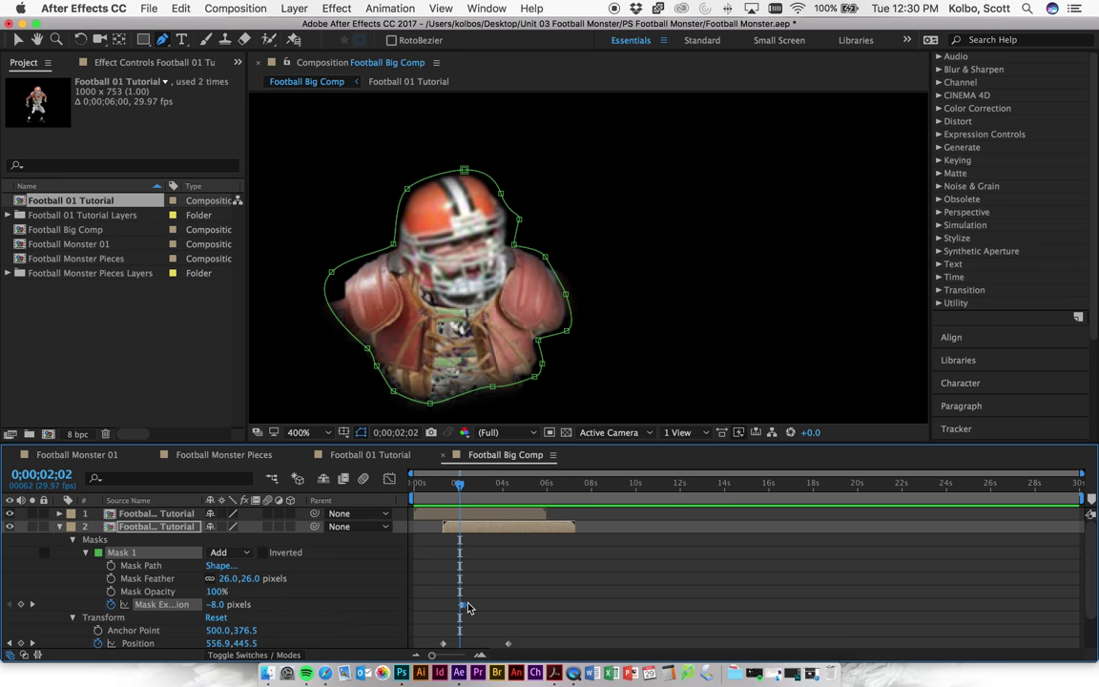
Move the second Mask Expansion keyframe further along the timeline, preview it, and remove the expansion keyframes.
left_click_drag(468, 608, 488, 609)
key("space")
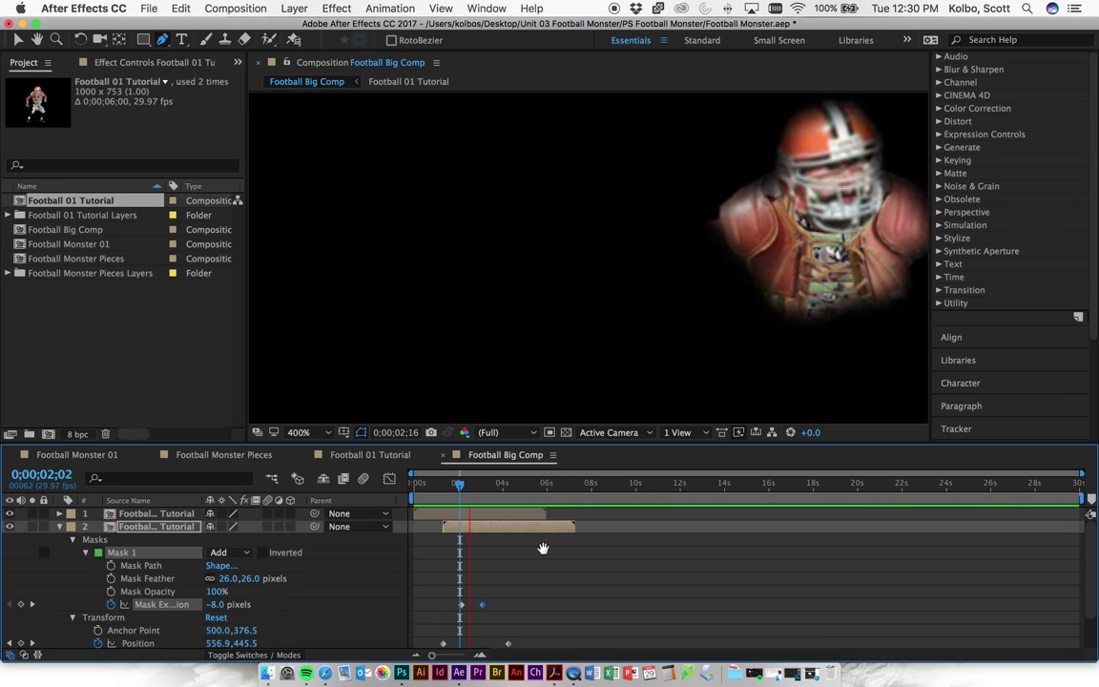
key("space")
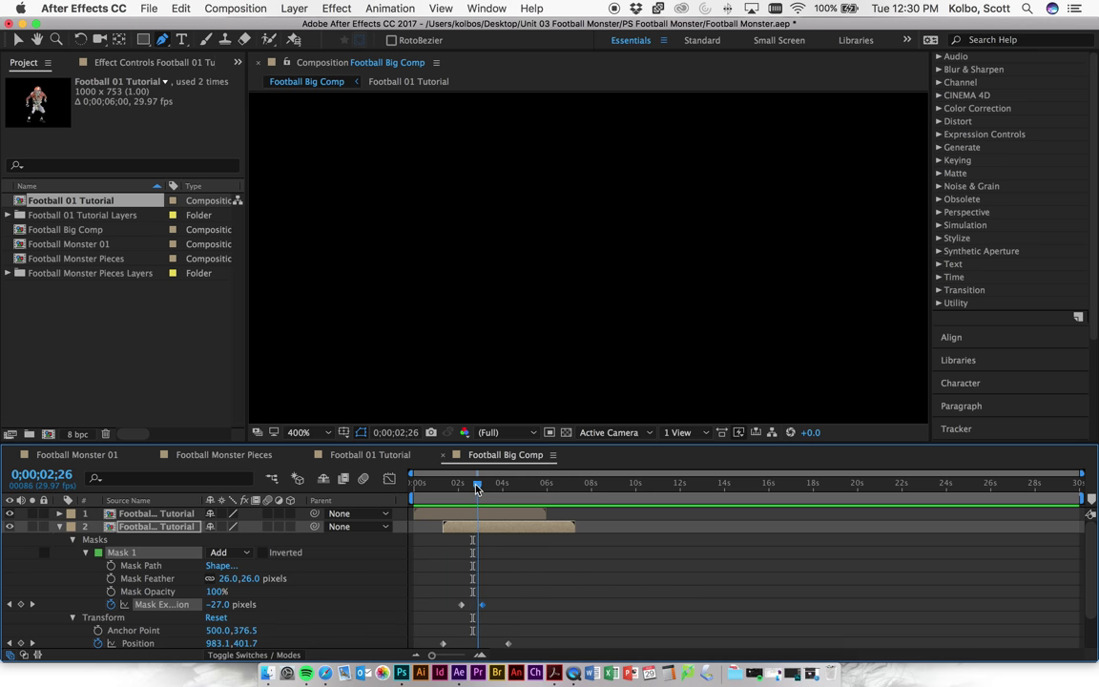
left_click_drag(472, 485, 458, 488)
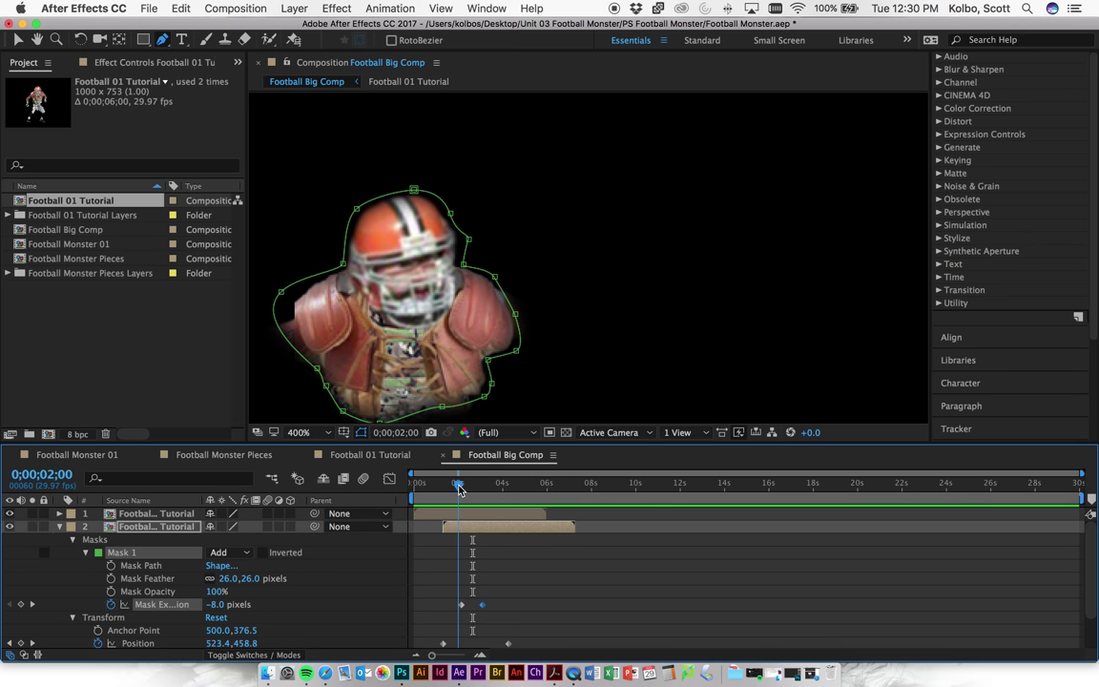
left_click(112, 605)
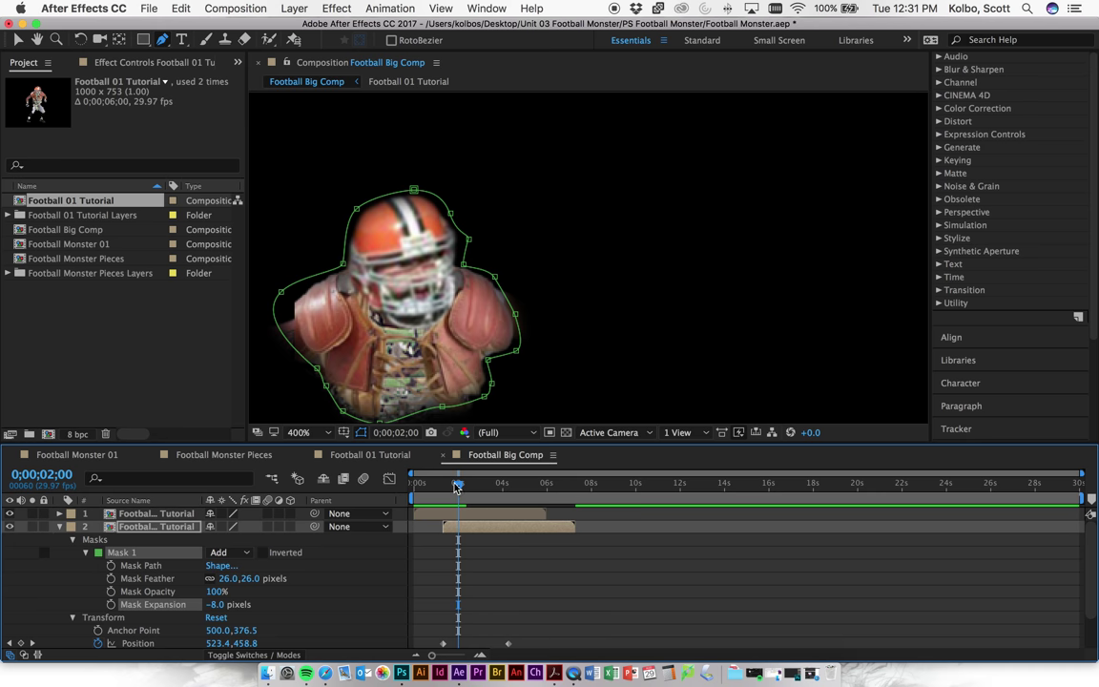
Move the current time to 0;00;02;04 and start keyframing Mask 1's path there.
mouse_move(457, 486)
left_mouse_down()
mouse_move(408, 484)
mouse_move(459, 480)
left_mouse_up()
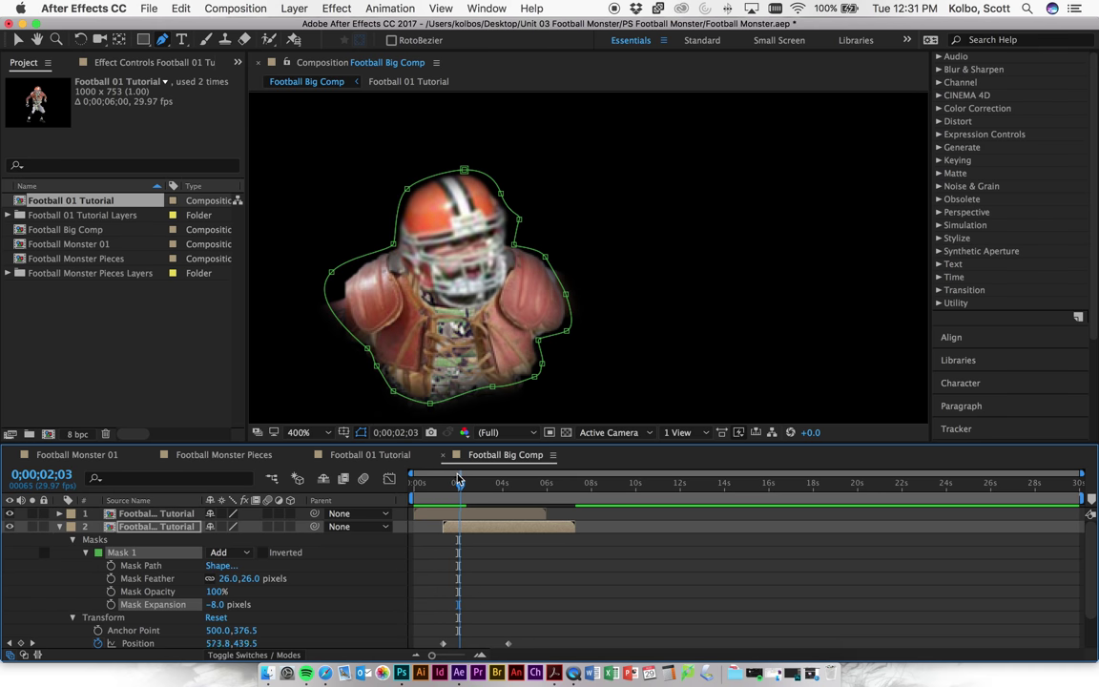
key("Page_Down")
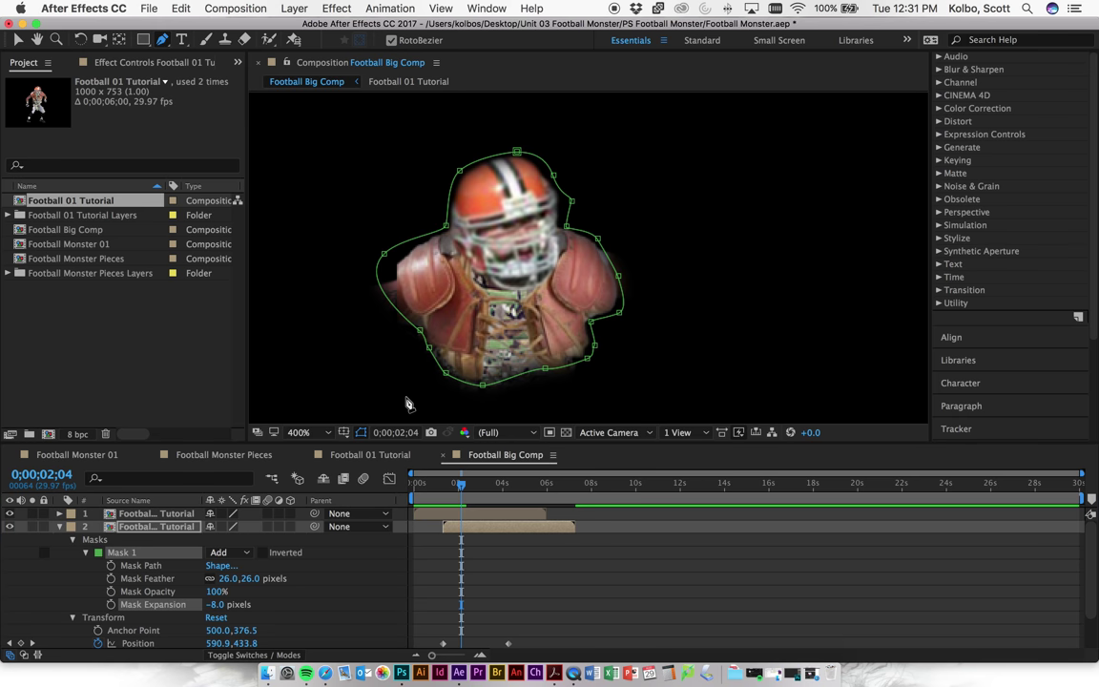
left_click(392, 40)
left_click(140, 566)
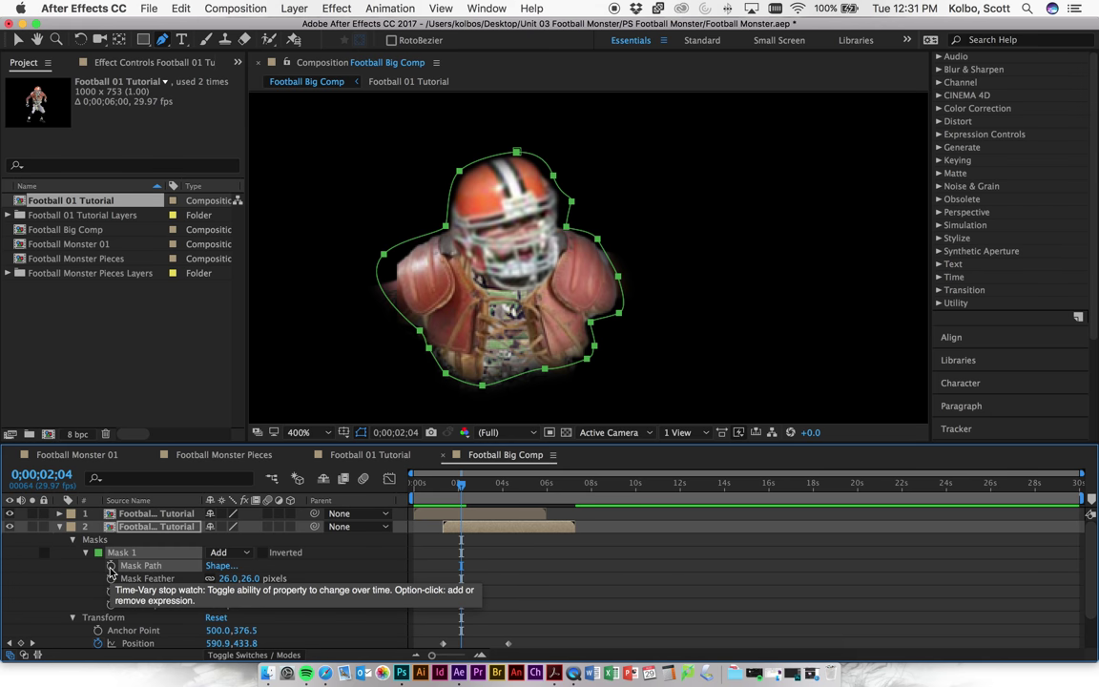
left_click(111, 566)
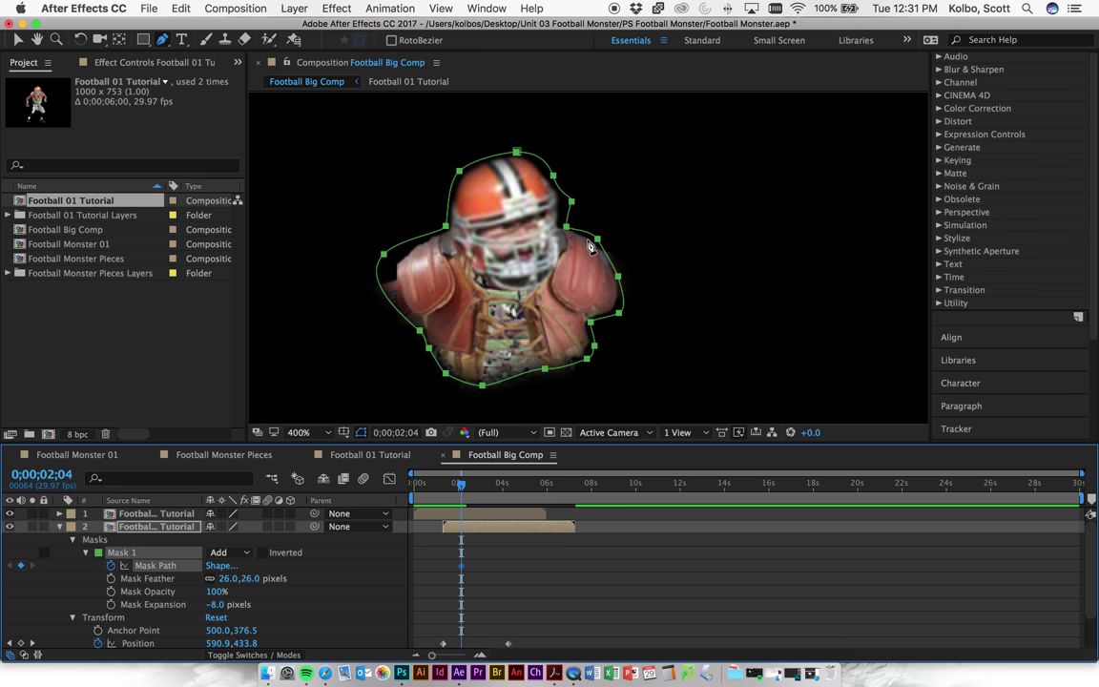
left_click(553, 177)
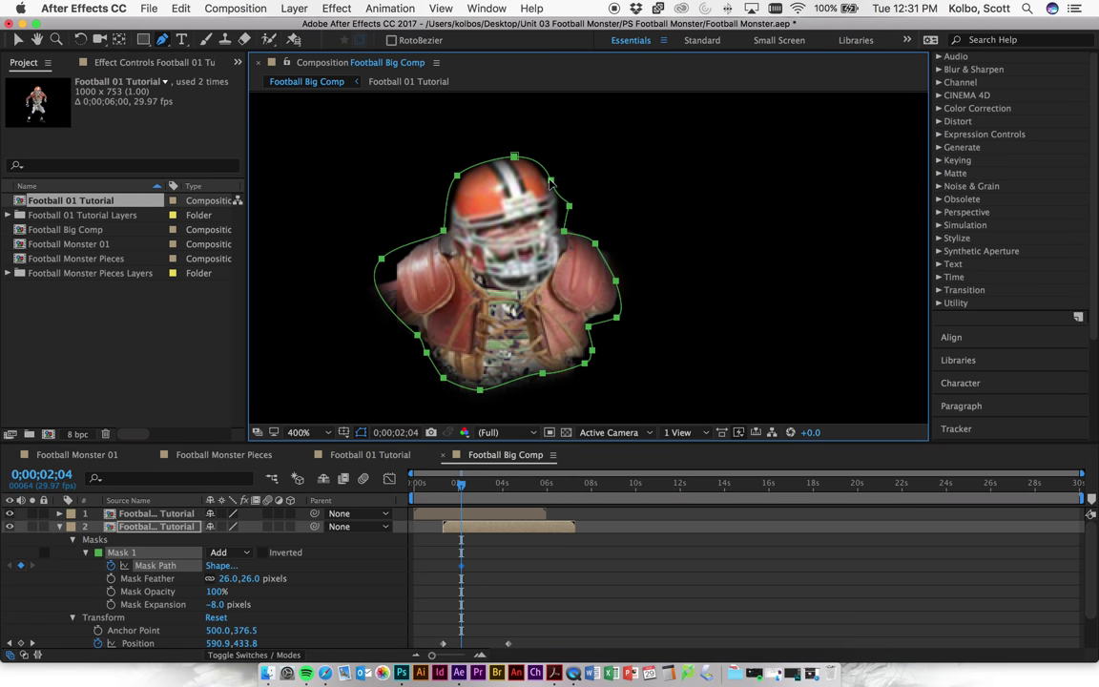
key("space")
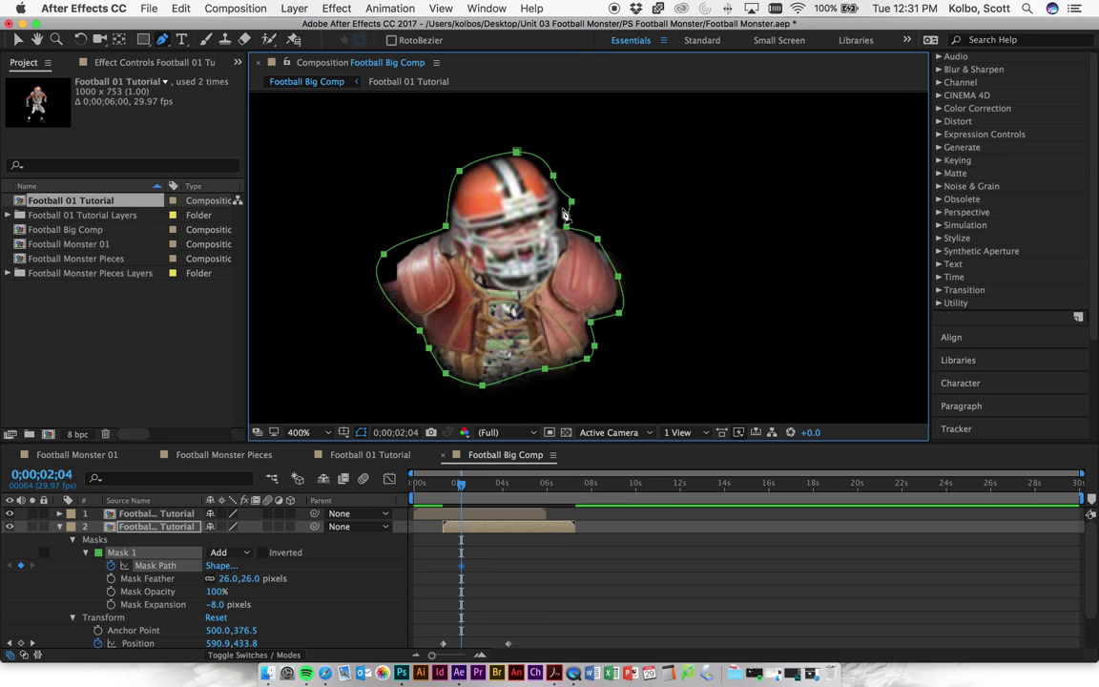
left_click(162, 41)
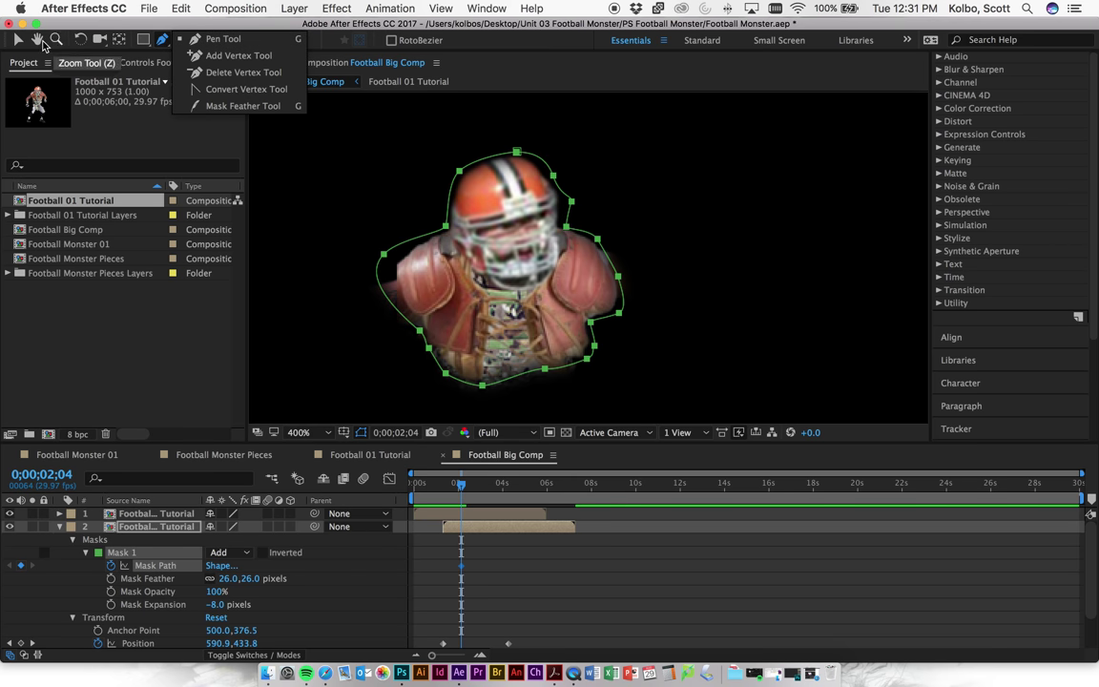
With the Selection tool, pull the mask vertices on the helmet's right side inward over the face and adjust the curve above them.
key("v")
double_click(571, 203)
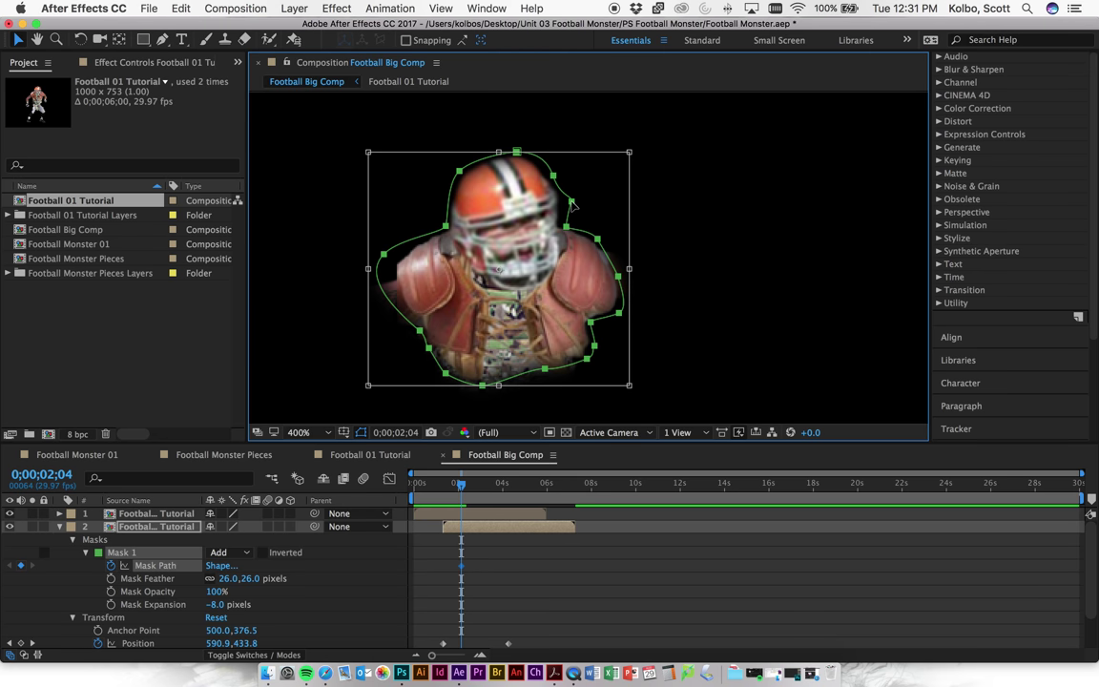
key("Return")
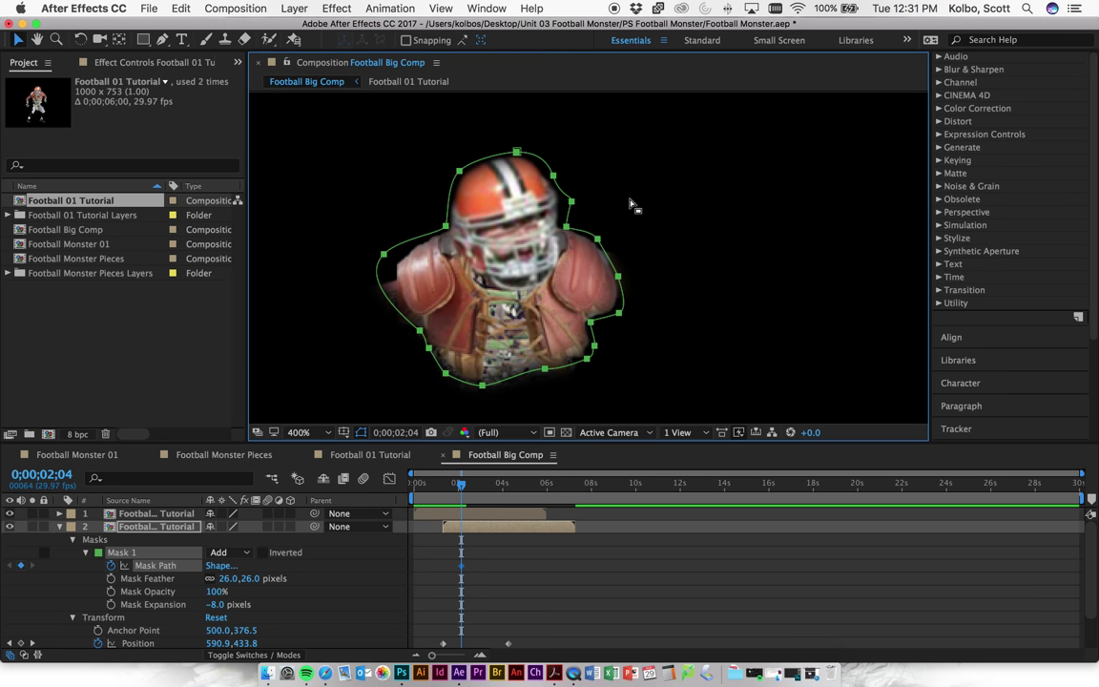
left_click(569, 202)
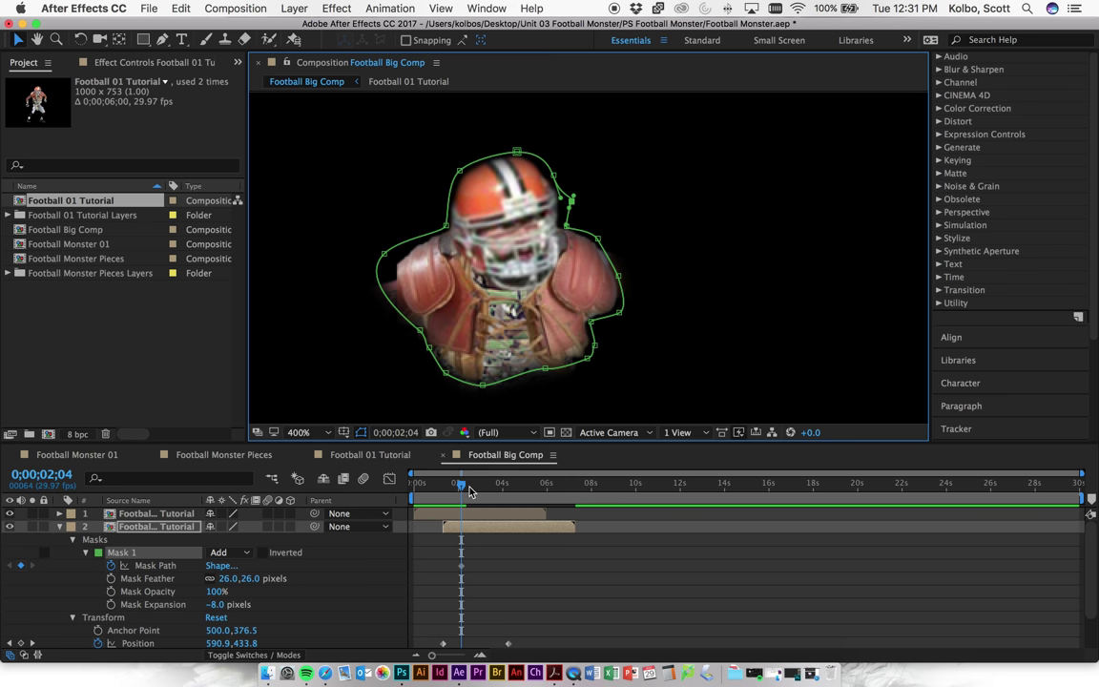
left_click_drag(569, 204, 515, 236)
left_click_drag(560, 199, 560, 247)
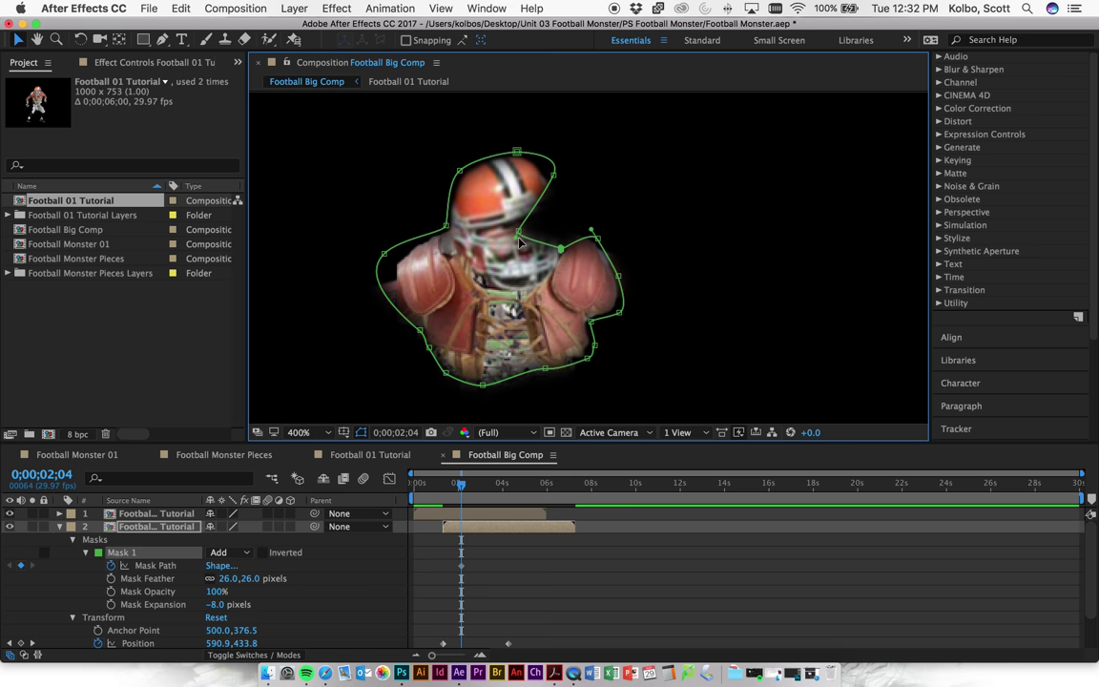
left_click_drag(553, 175, 567, 158)
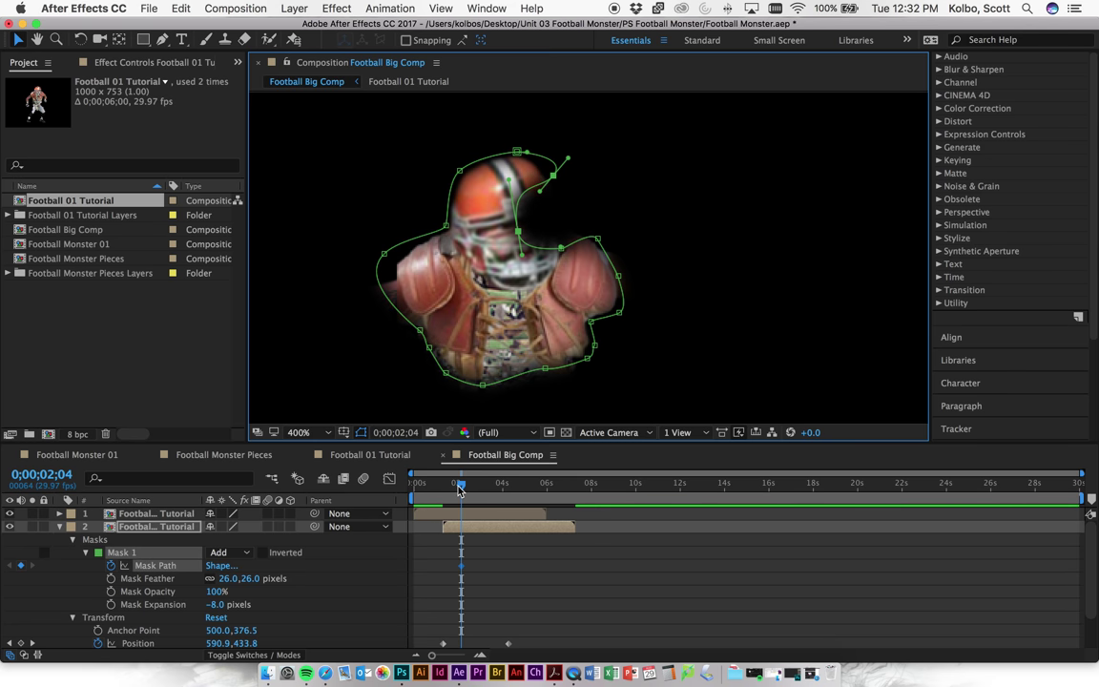
At 0;00;02;14, reshape the mask path by moving the indented vertices back out to the helmet's right side.
left_click_drag(459, 490, 469, 490)
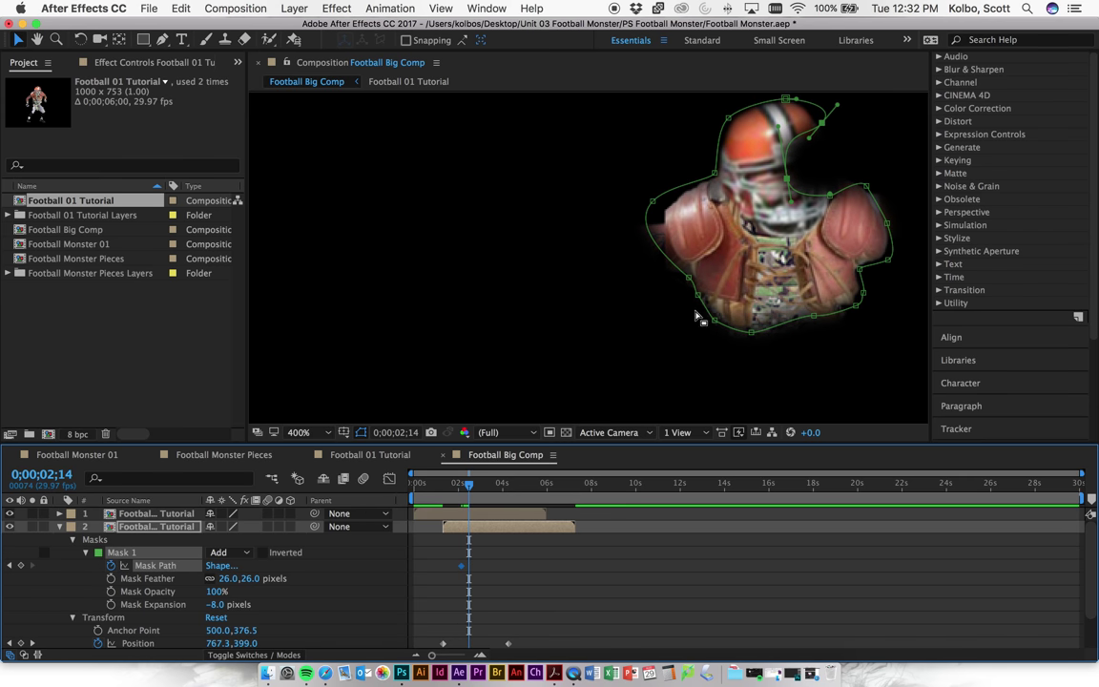
left_click_drag(786, 180, 826, 169)
left_click_drag(855, 113, 837, 140)
left_click_drag(784, 179, 831, 173)
key("super+t")
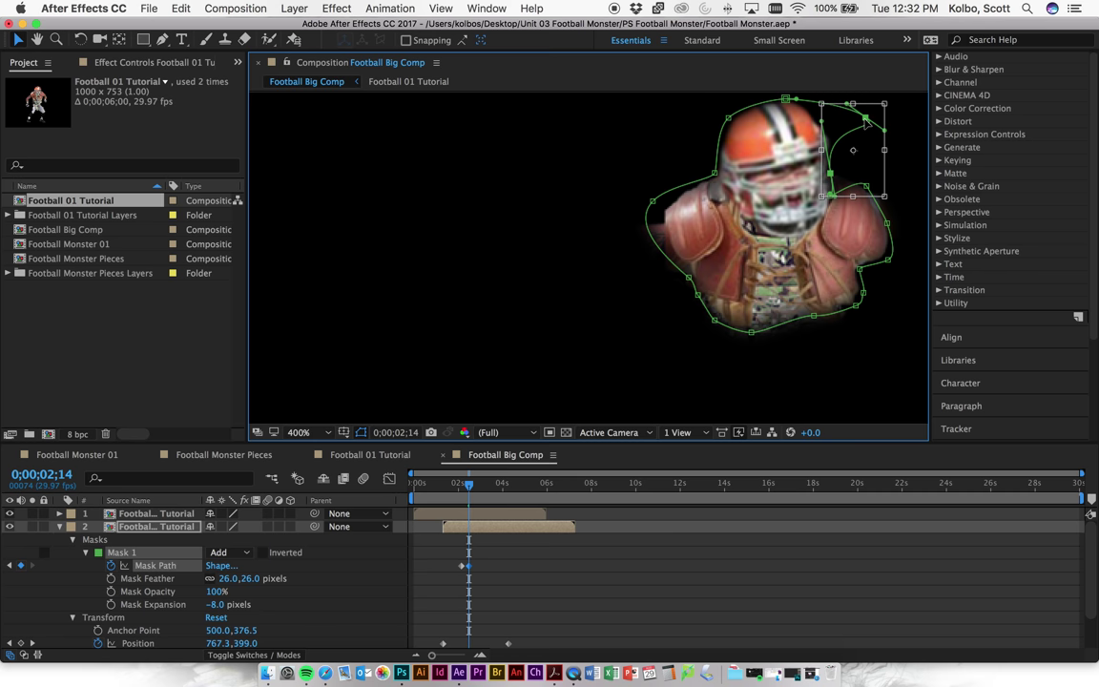
key("Escape")
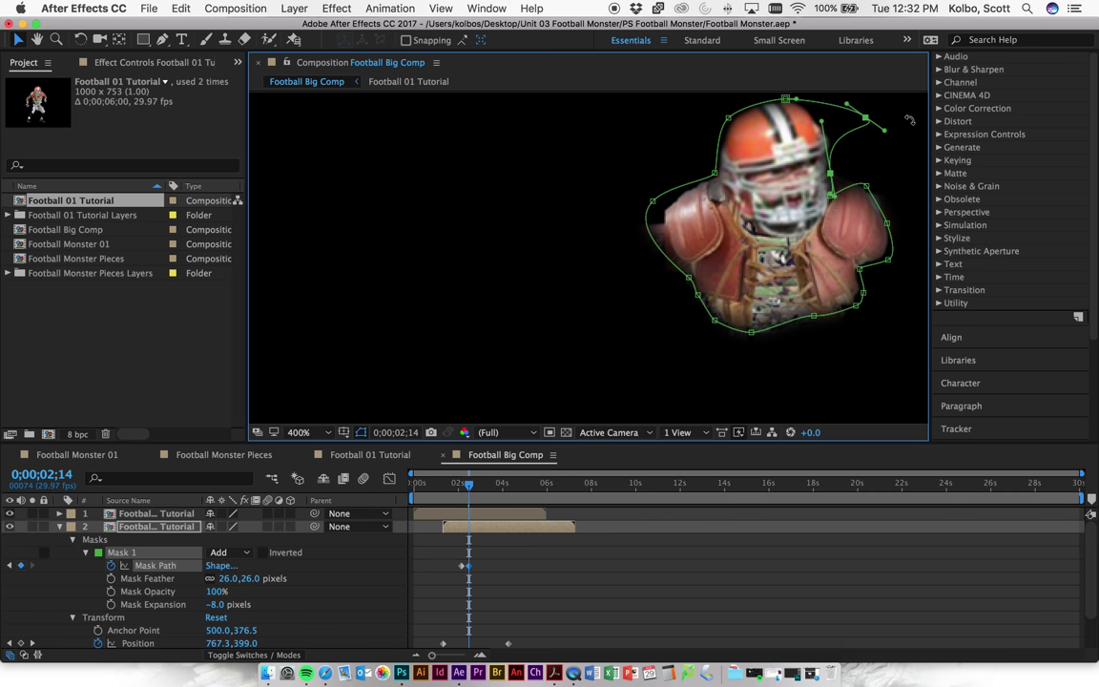
left_click(884, 127)
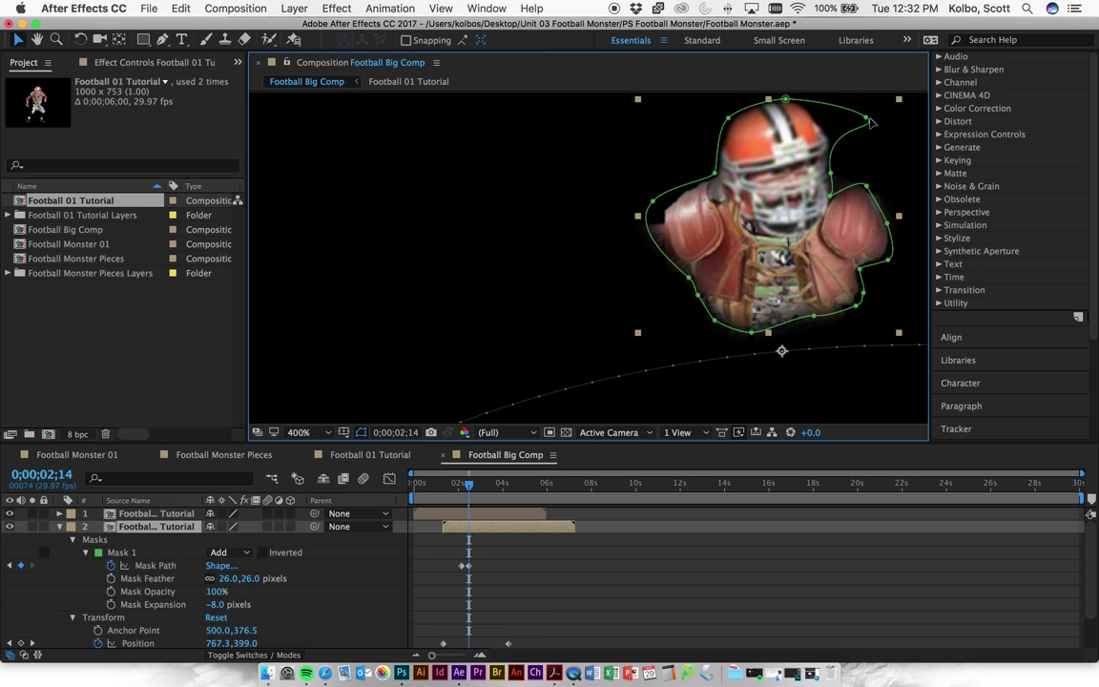
double_click(870, 122)
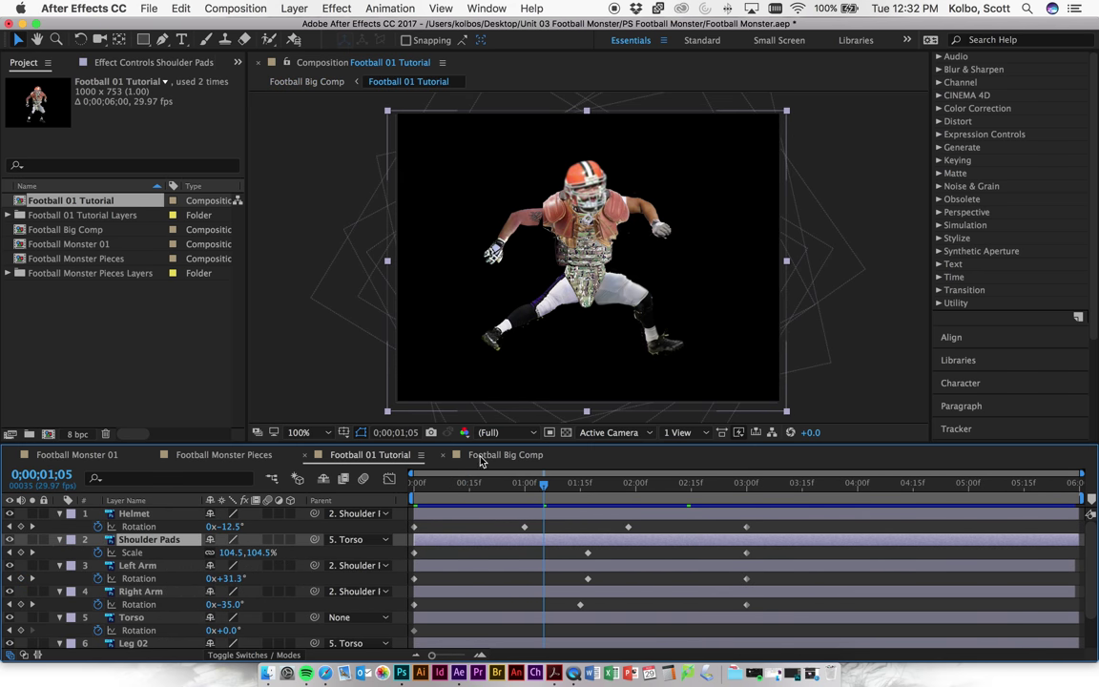
left_click(481, 455)
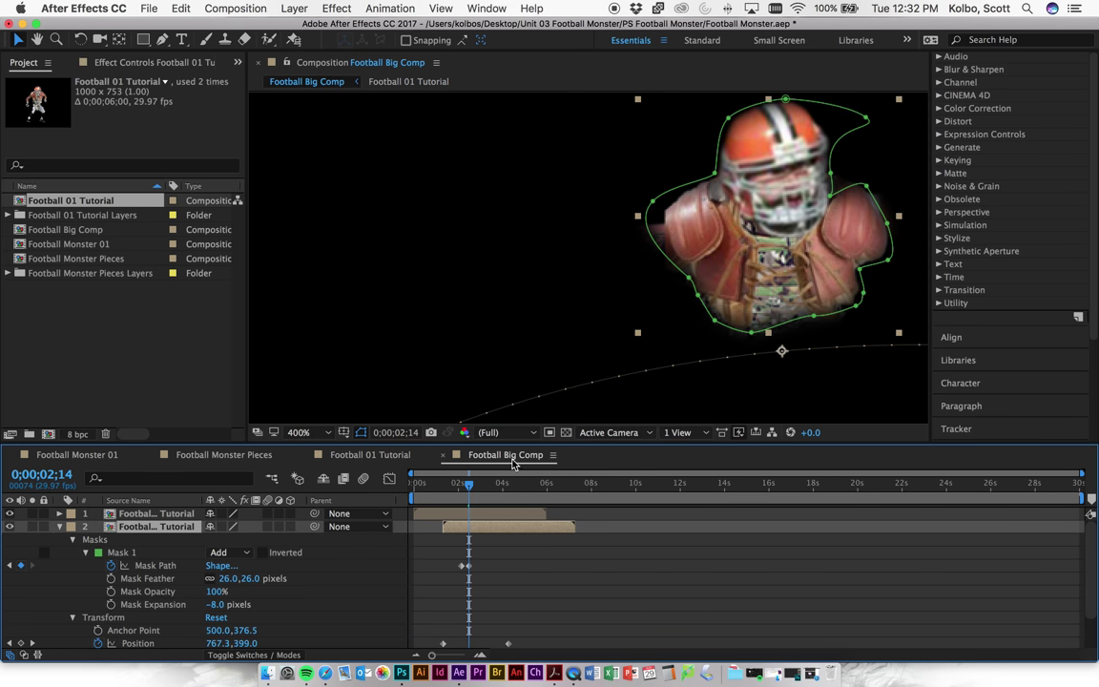
Bring the stray upper-right mask vertex back to the helmet's edge and move the neck vertex up toward the right shoulder pad.
left_click(581, 221)
left_click(828, 138)
left_click(830, 125)
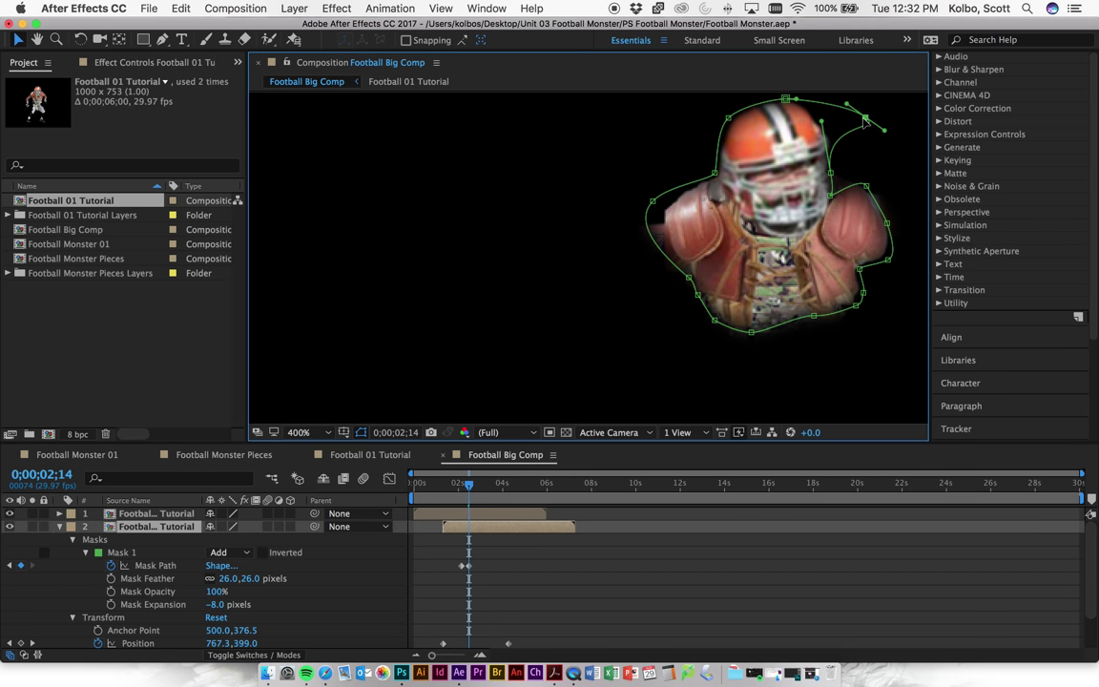
mouse_move(826, 126)
left_mouse_down()
mouse_move(841, 135)
mouse_move(818, 125)
left_mouse_up()
mouse_move(831, 196)
left_mouse_down()
mouse_move(848, 180)
mouse_move(839, 189)
left_mouse_up()
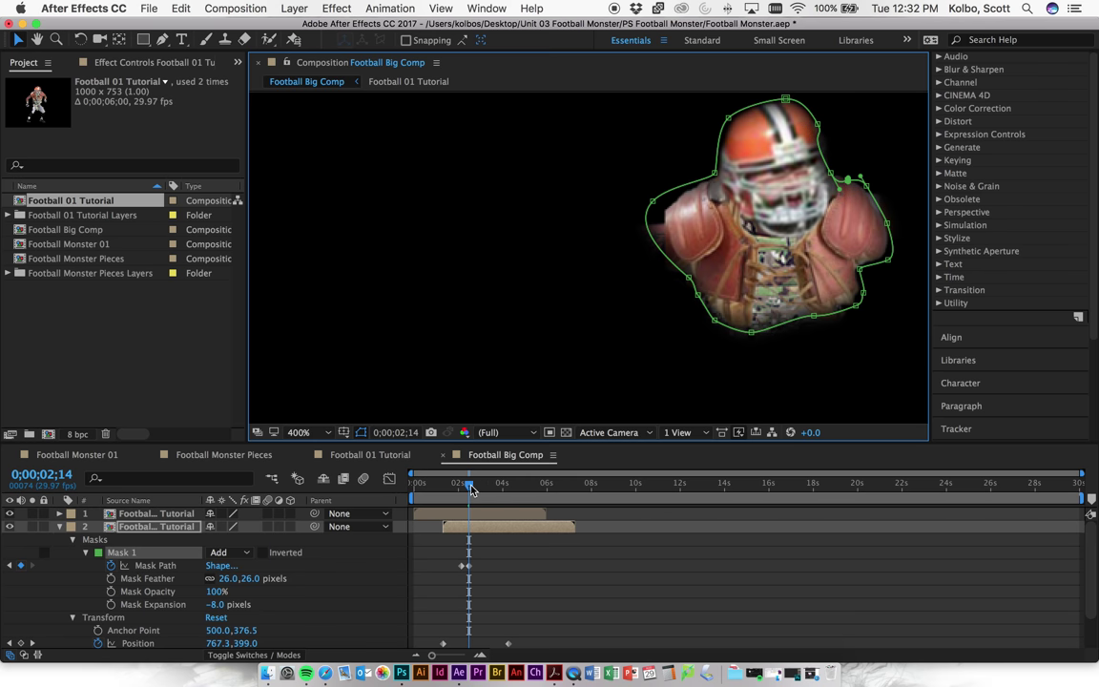
Scrub through the animated mask path and play the composition back at 100% magnification.
mouse_move(471, 490)
left_mouse_down()
mouse_move(459, 490)
mouse_move(475, 483)
left_mouse_up()
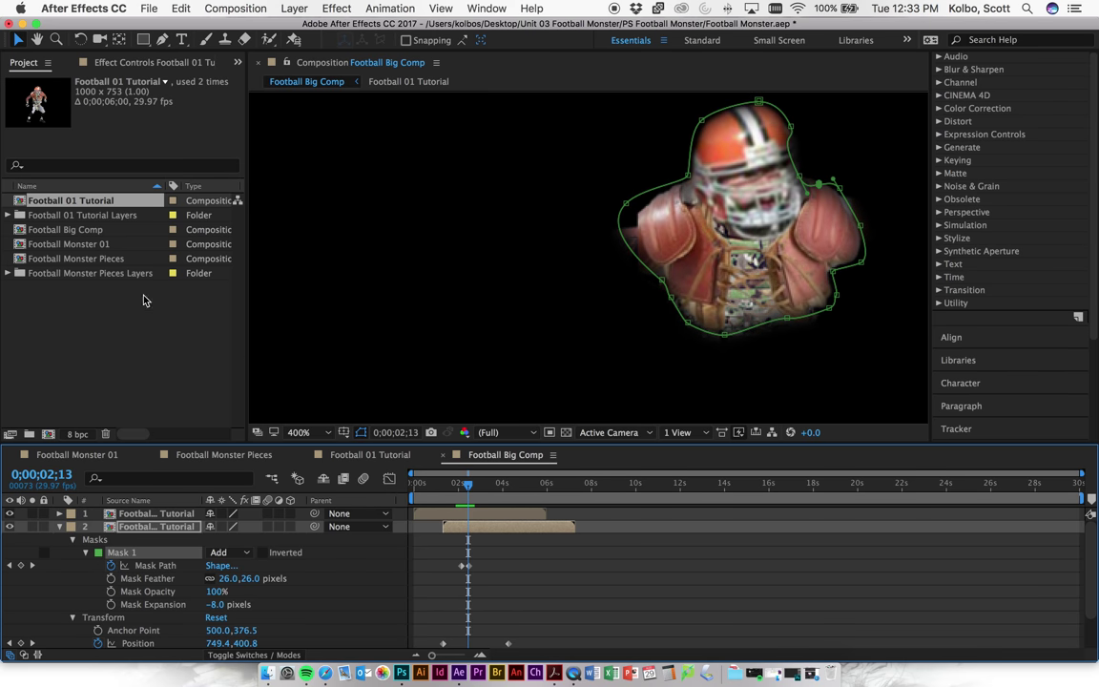
left_click(37, 39)
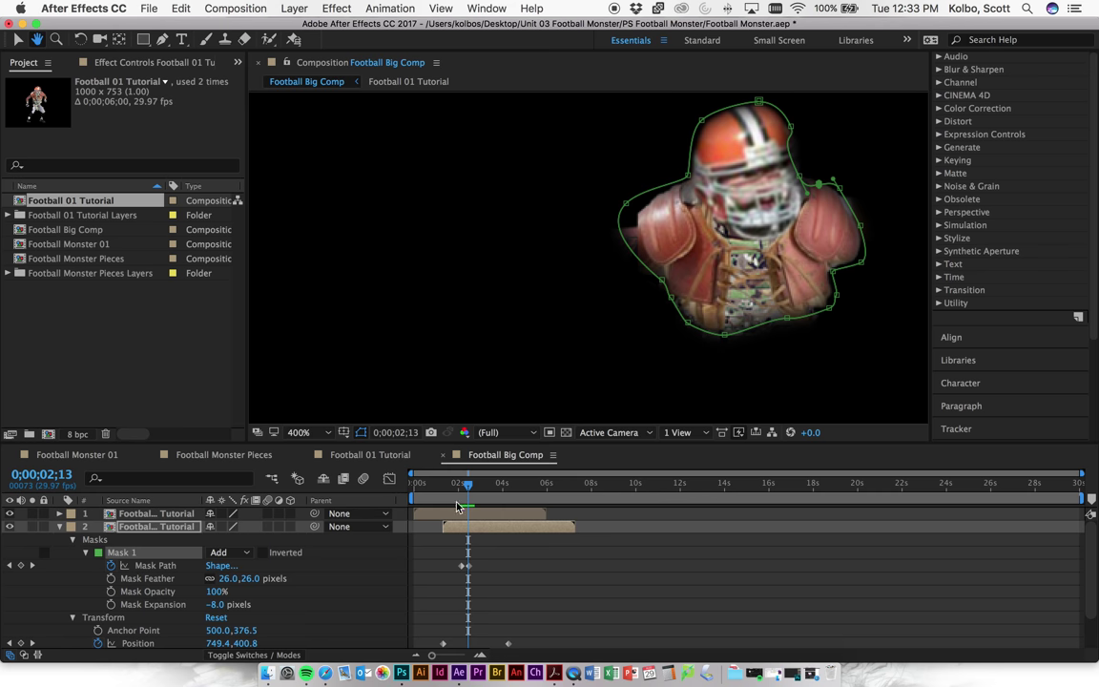
key("comma")
key("comma")
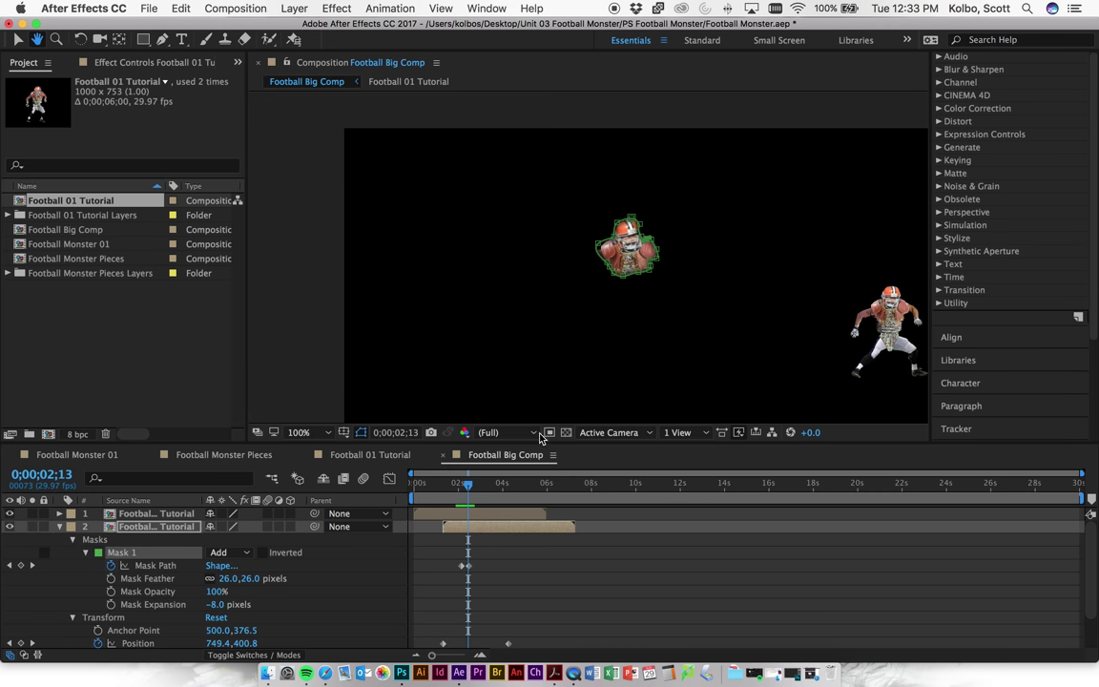
key("space")
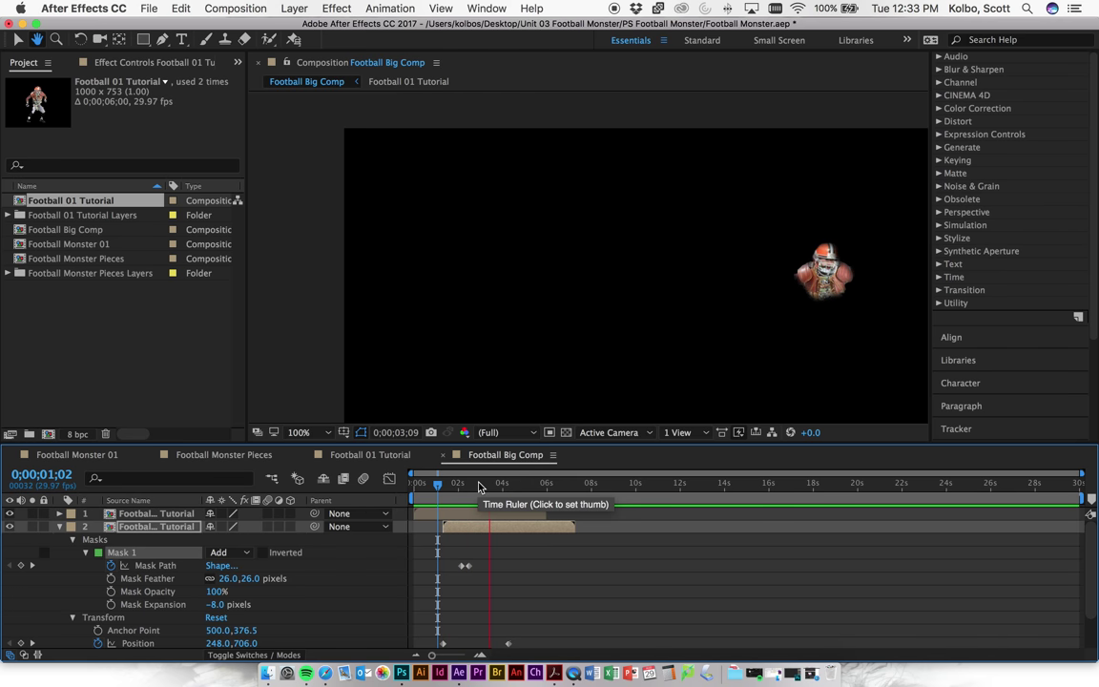
key("space")
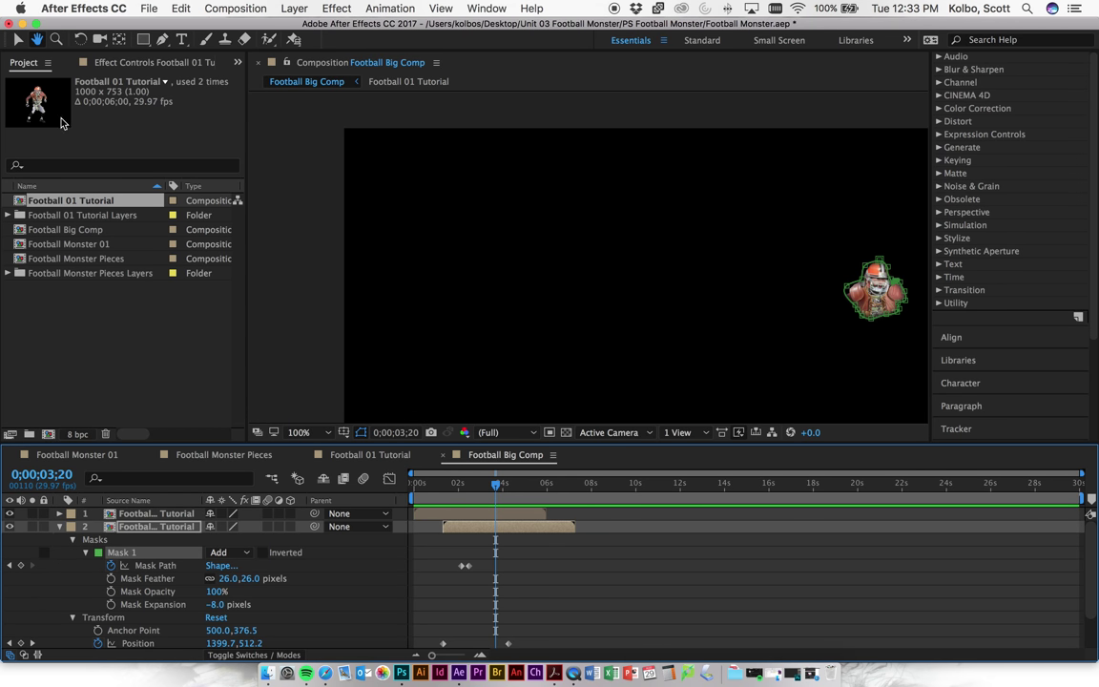
Switch to the Selection tool and set Mask 1's mode to None.
left_click(18, 40)
left_click(245, 553)
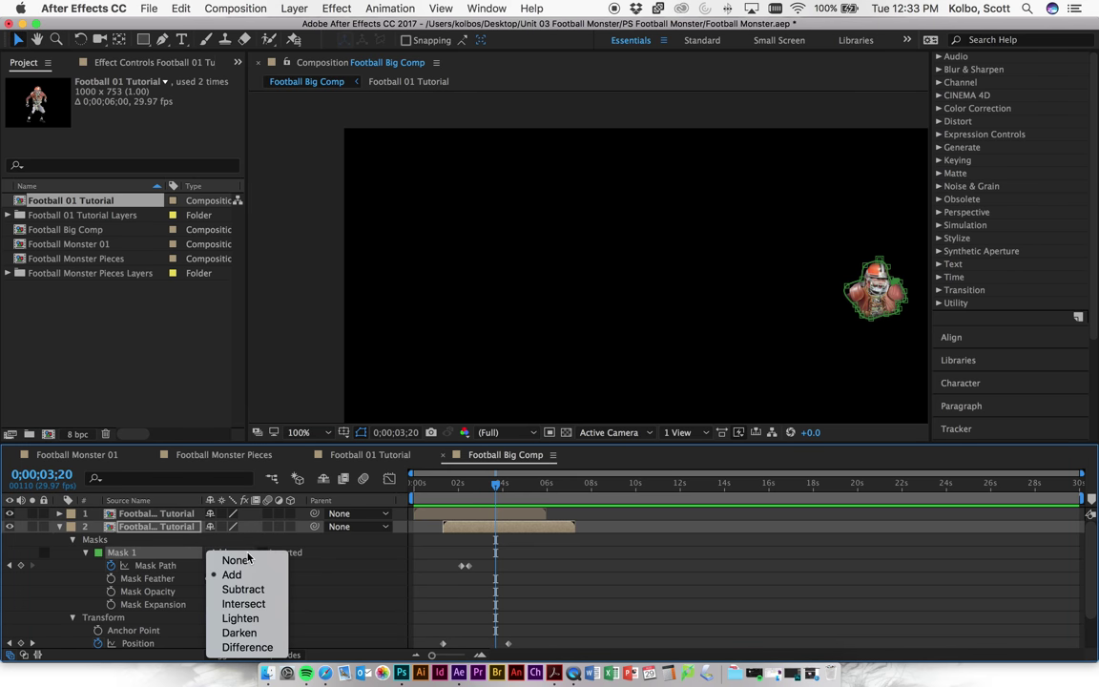
left_click(245, 560)
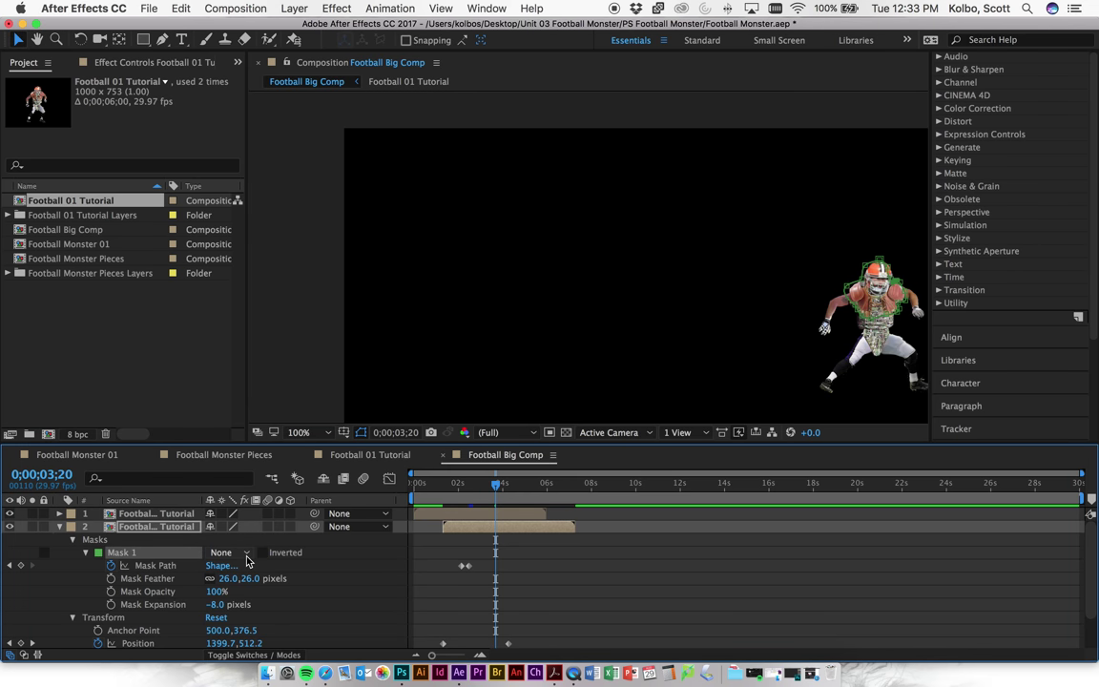
Try the Subtract mode on Mask 1, and return the mask's mode to Add.
left_click(247, 555)
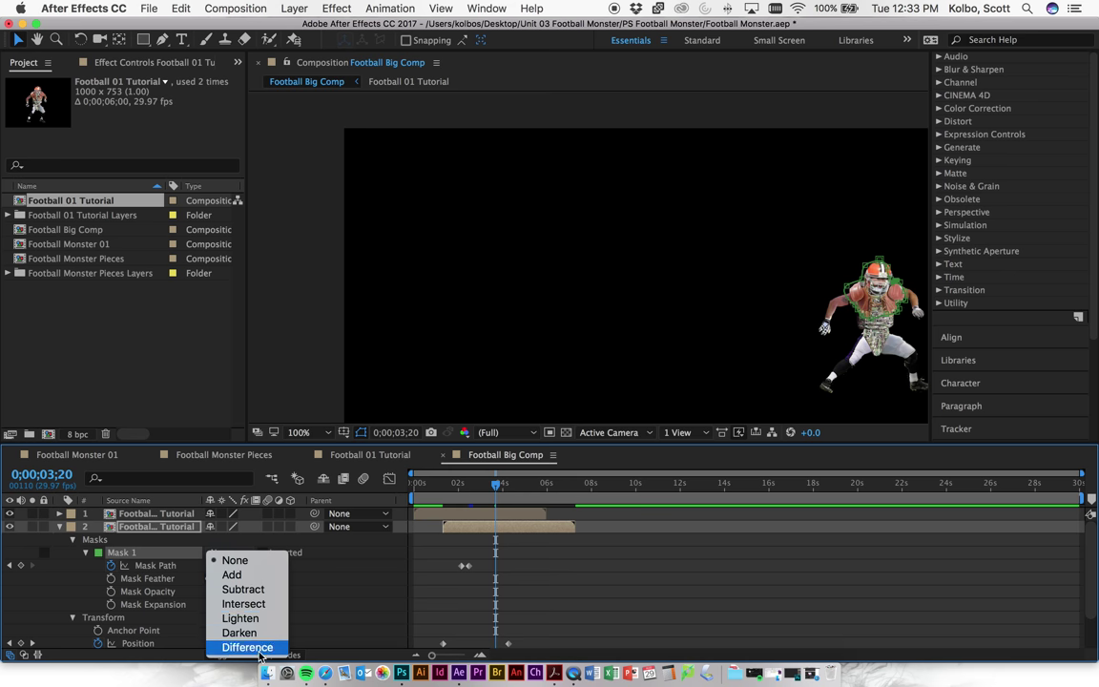
left_click(255, 591)
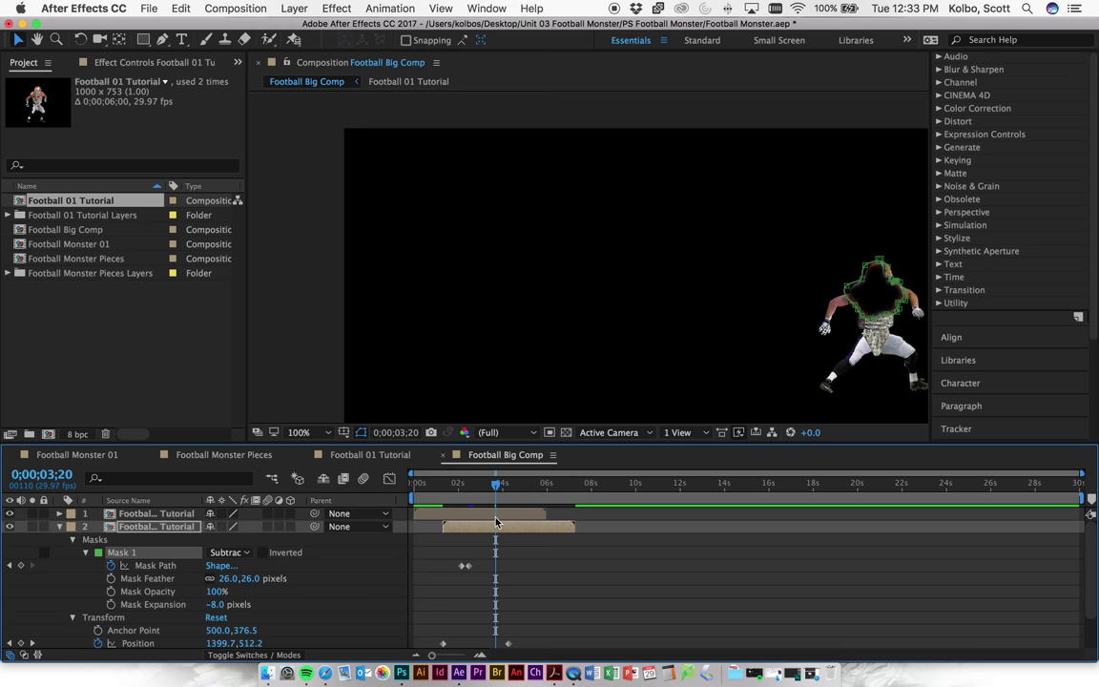
left_click(237, 551)
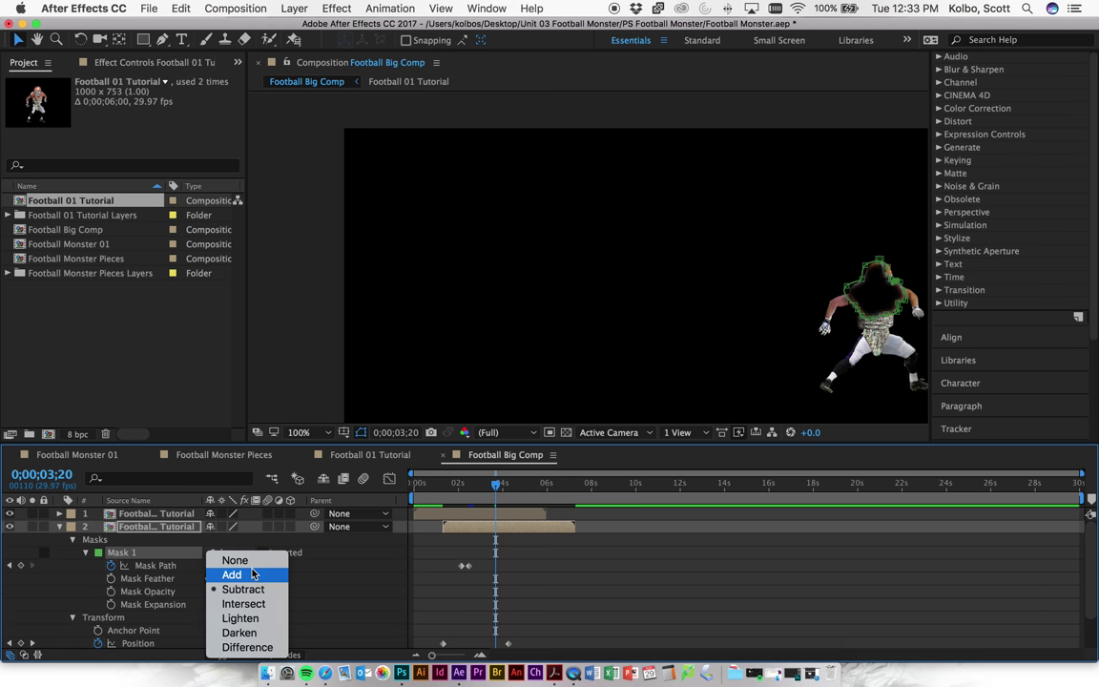
left_click(253, 570)
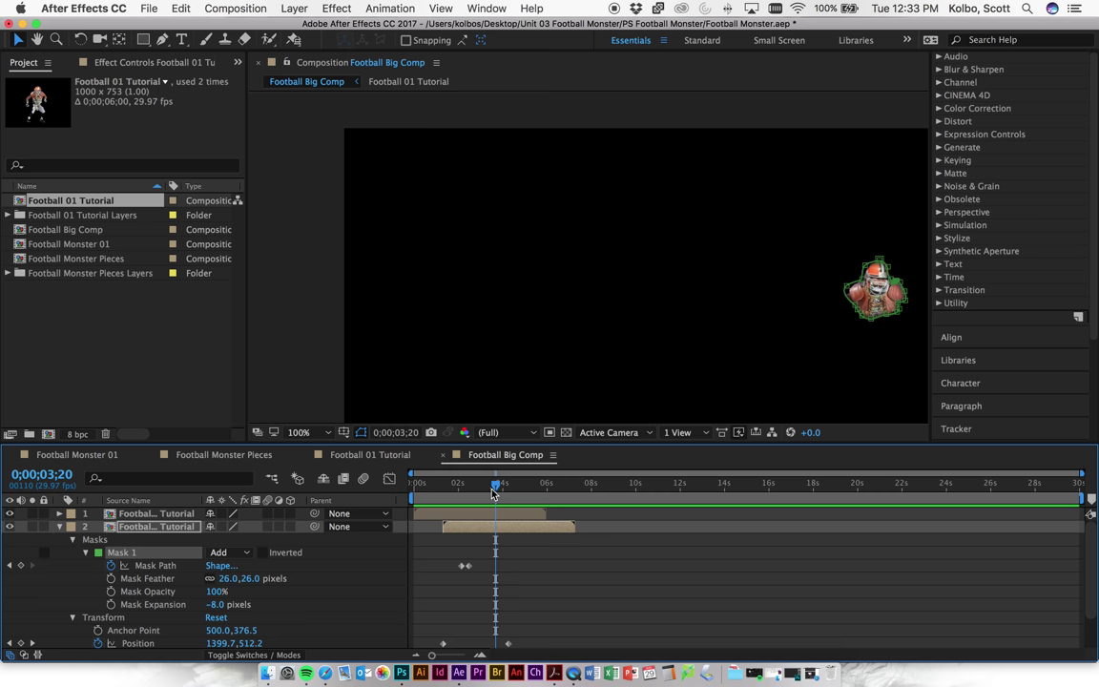
Scrub back to about 0;00;01;16 and preview the masked player's animation from there.
left_click_drag(493, 491, 452, 489)
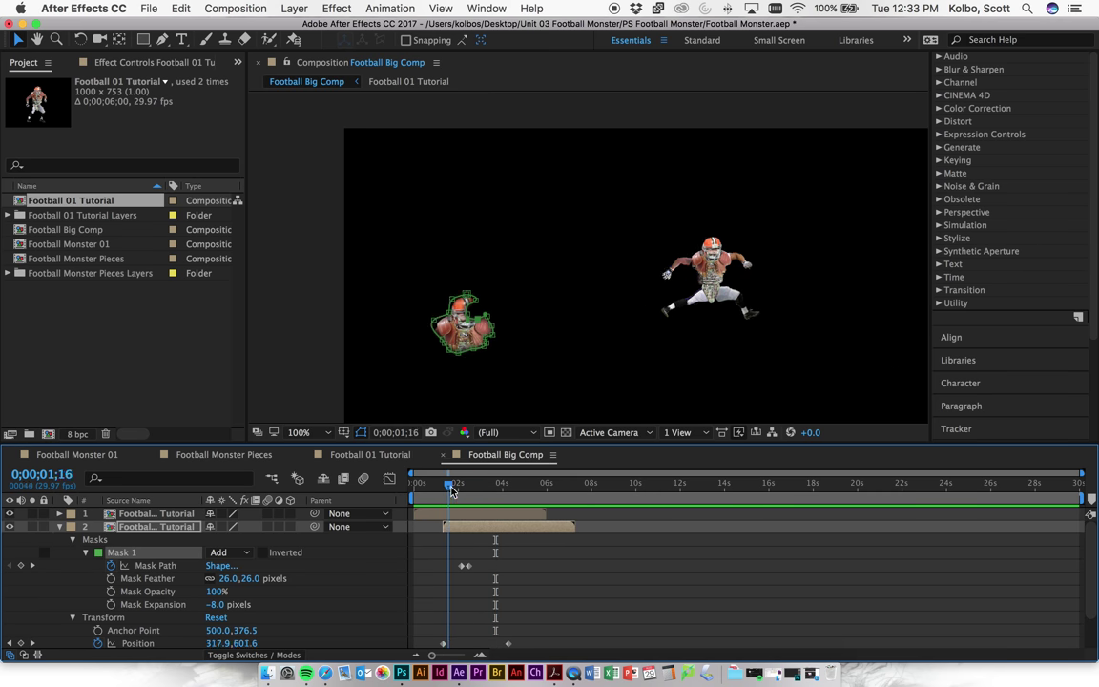
key("space")
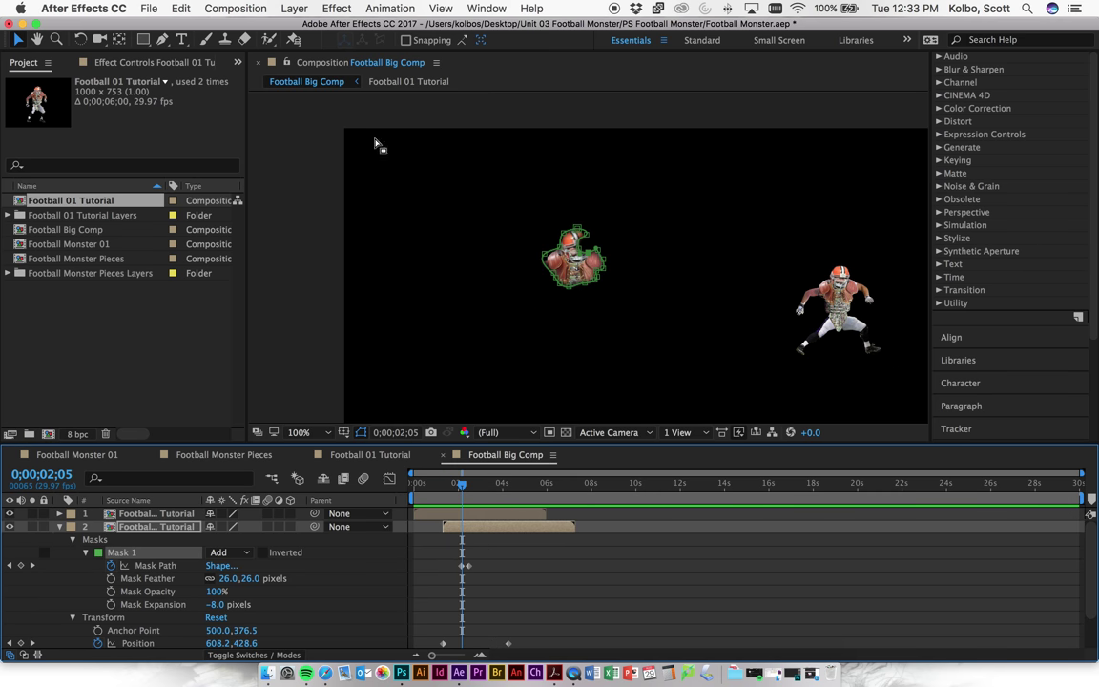
Activate the Rectangle Tool from the shape and mask tools and move the current time back to 0;00;01;24.
left_click(145, 42)
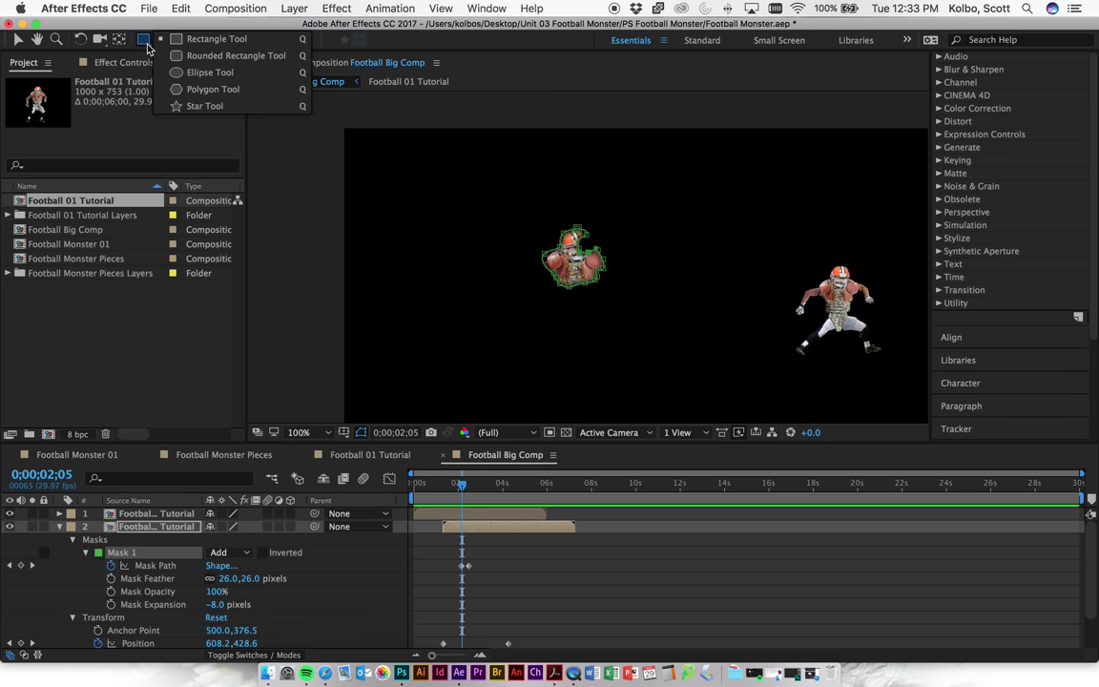
left_click(147, 47)
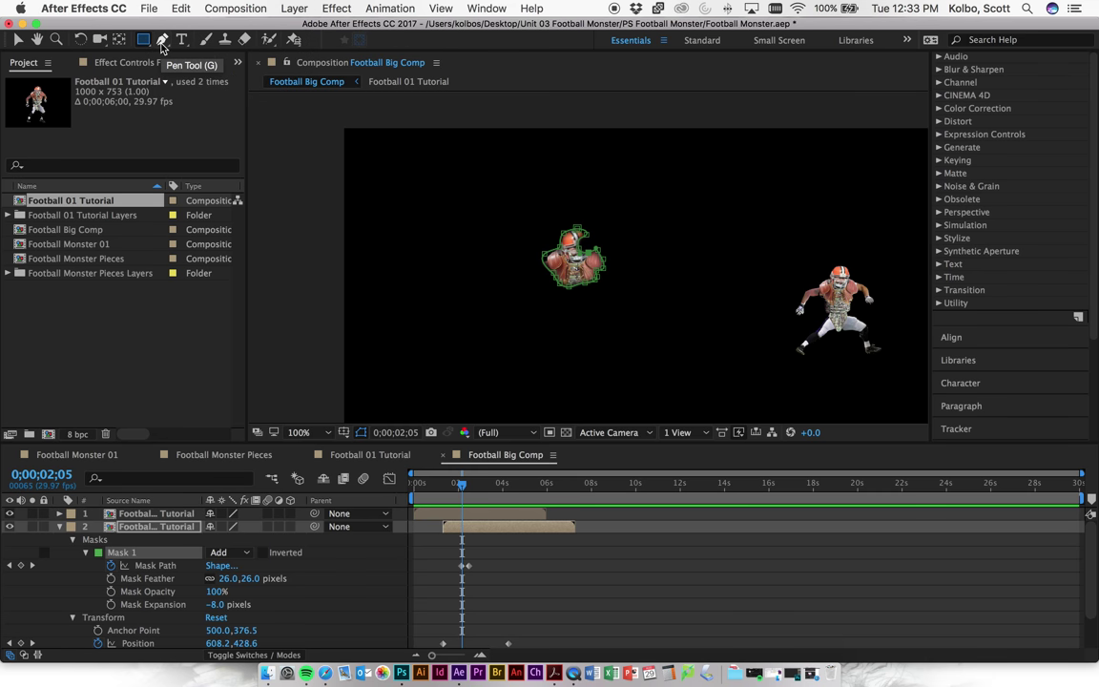
mouse_move(462, 484)
left_mouse_down()
mouse_move(490, 487)
mouse_move(435, 490)
mouse_move(459, 484)
left_mouse_up()
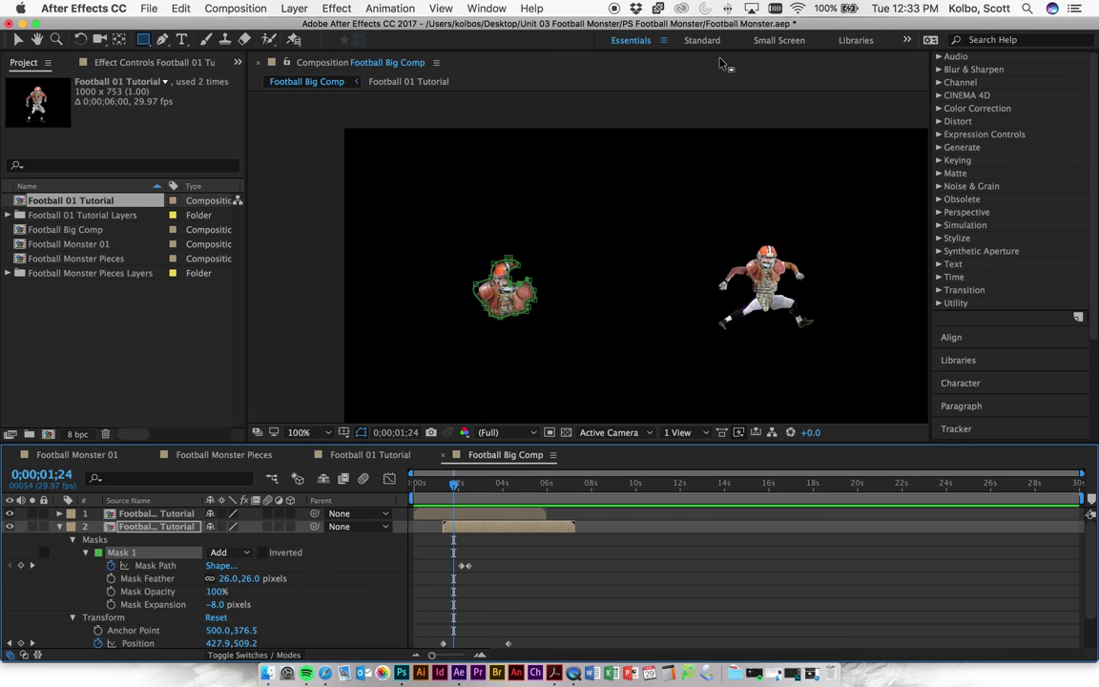